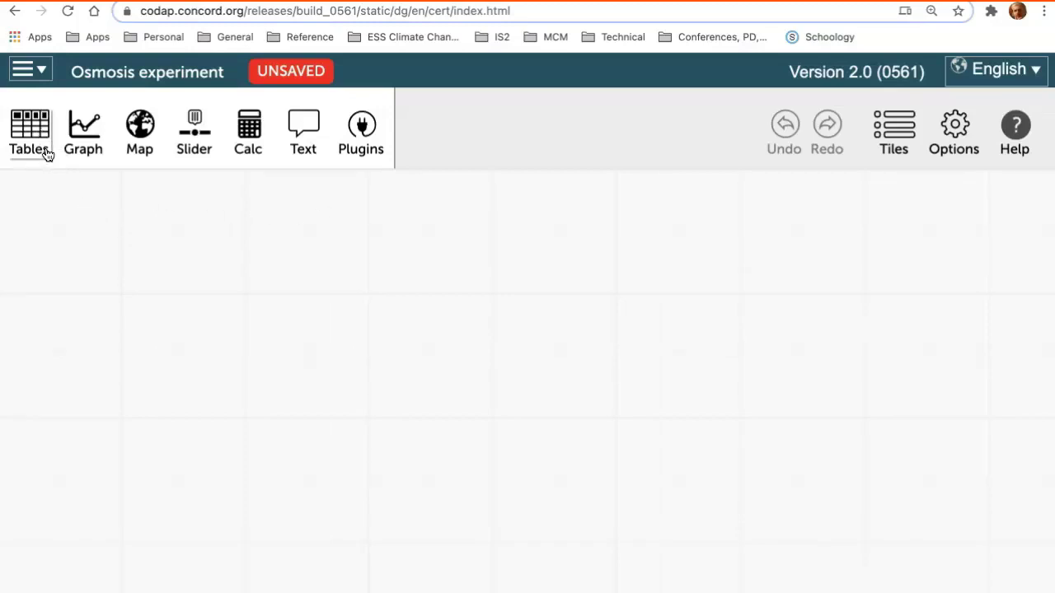
Create a new empty table and title it Osmosis.
left_click(42, 145)
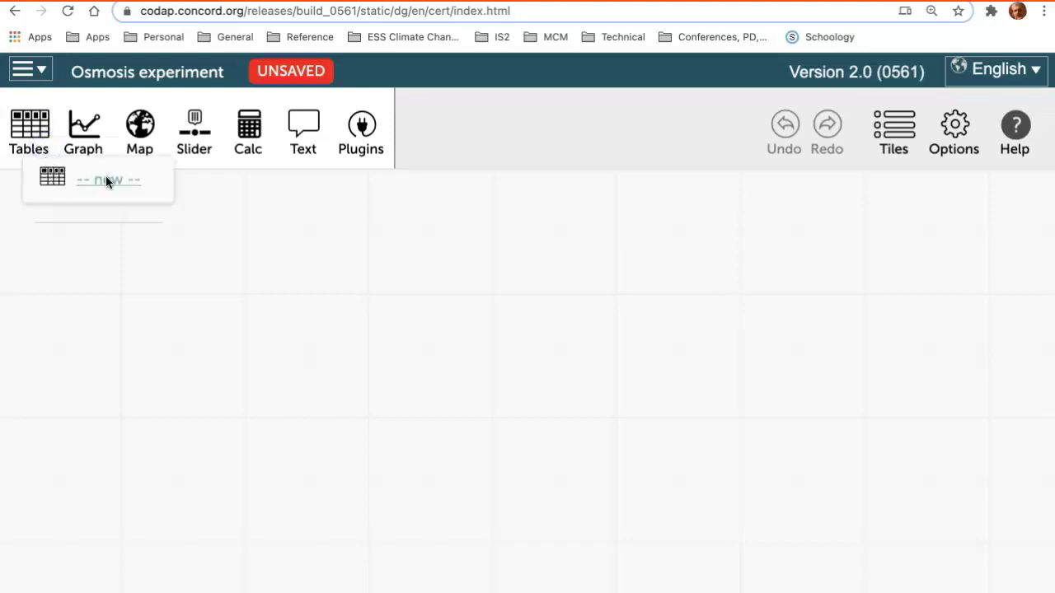
left_click(106, 180)
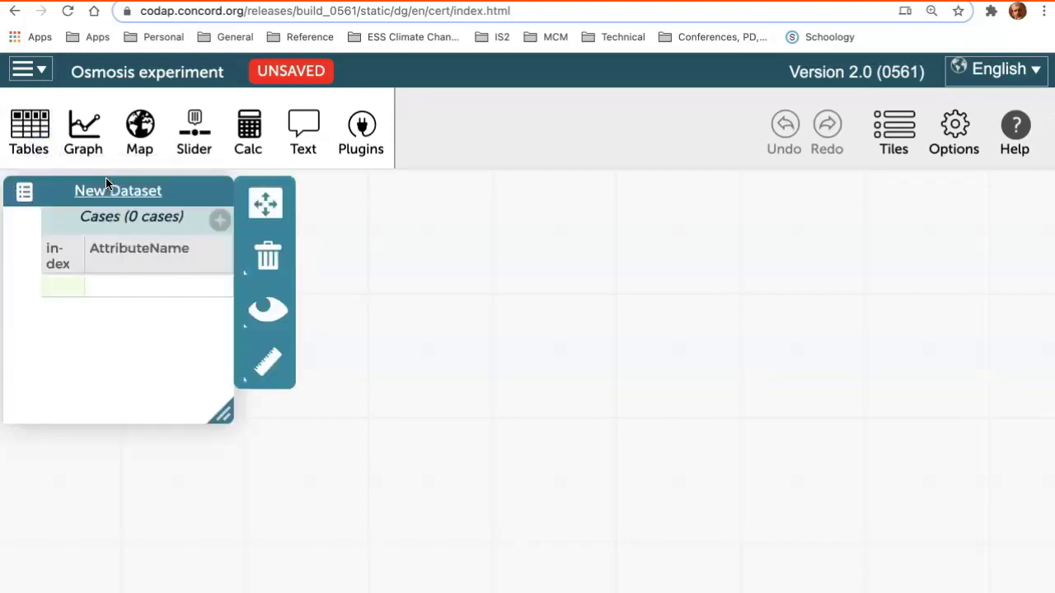
type("Osmosis")
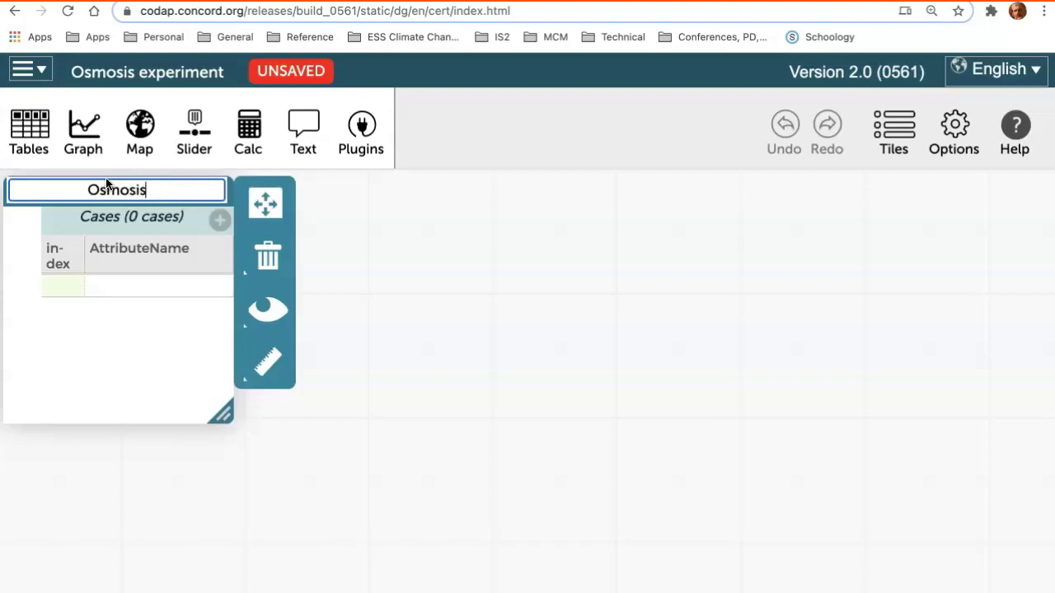
key("Return")
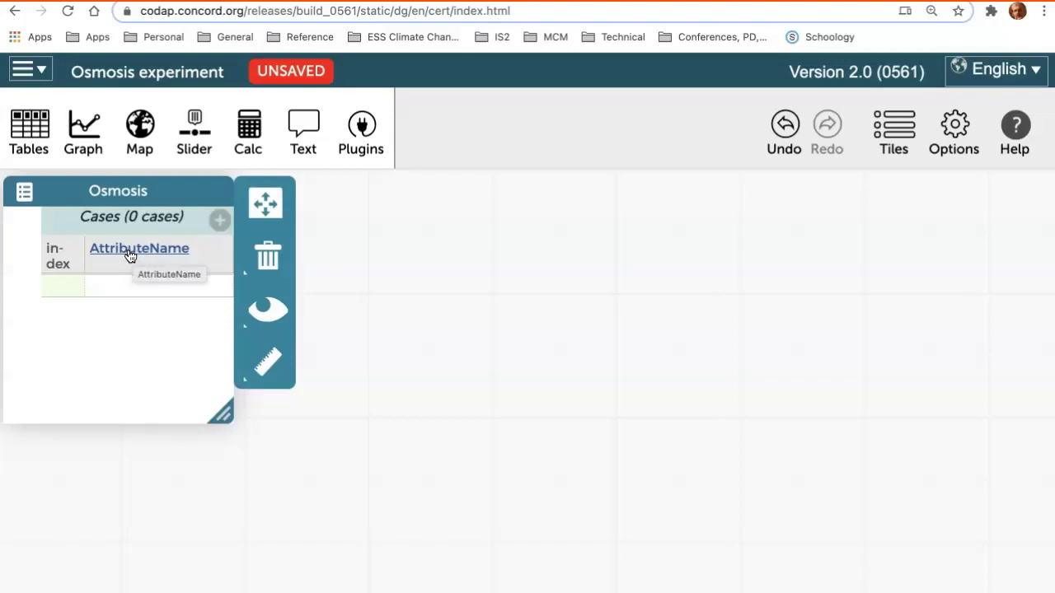
Rename the first attribute to Salt Solution with unit %.
left_click(129, 252)
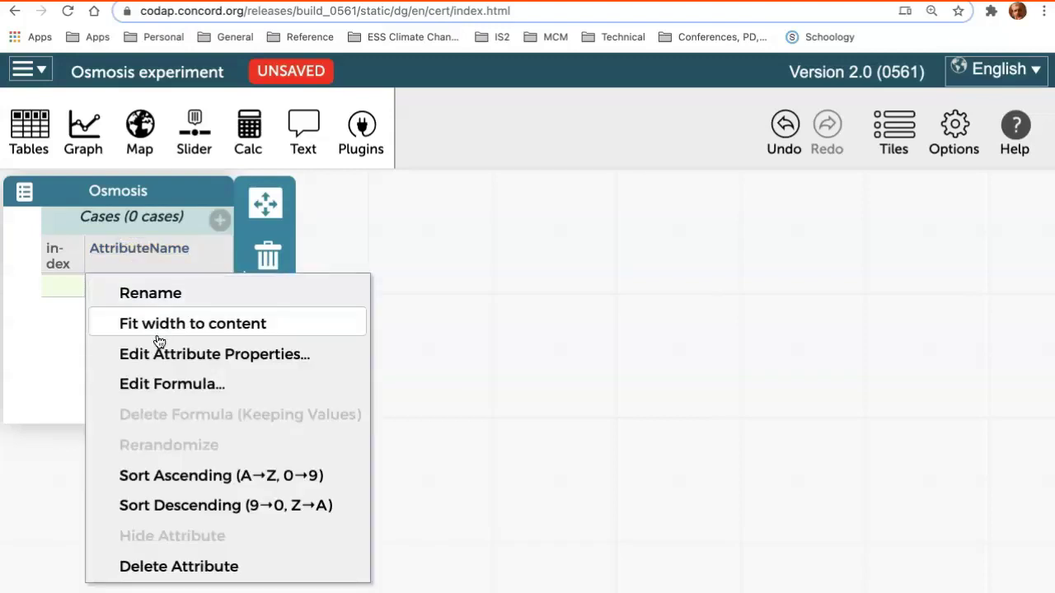
left_click(233, 358)
double_click(525, 204)
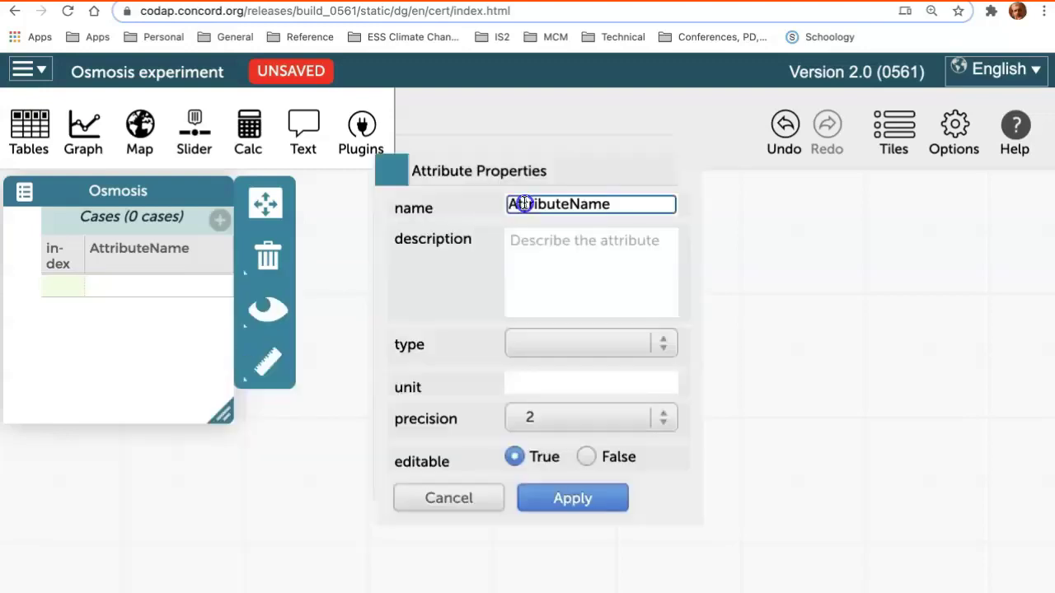
type("Salt Solution")
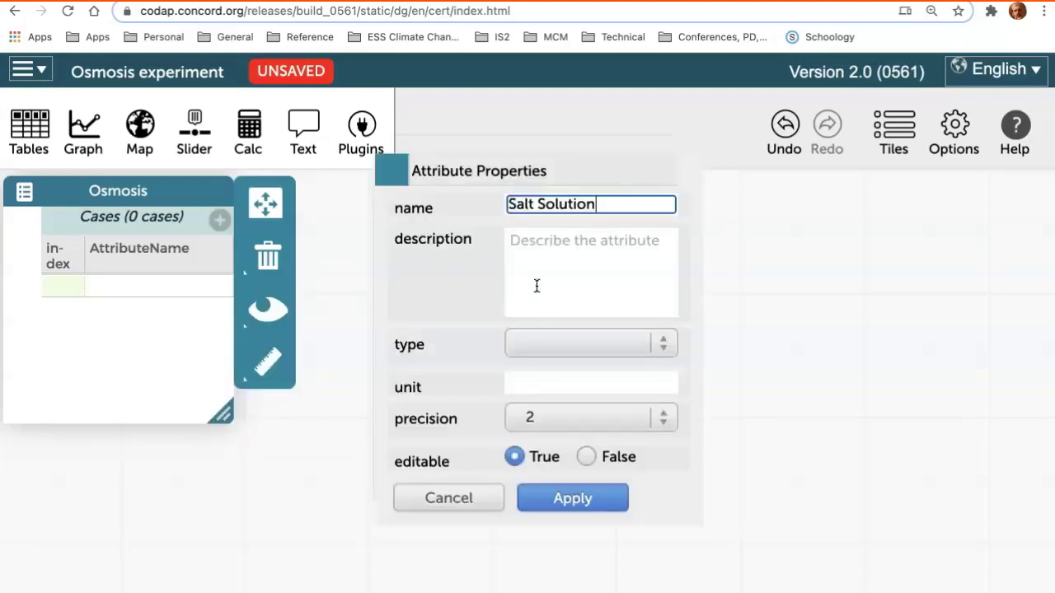
left_click(558, 385)
type("%")
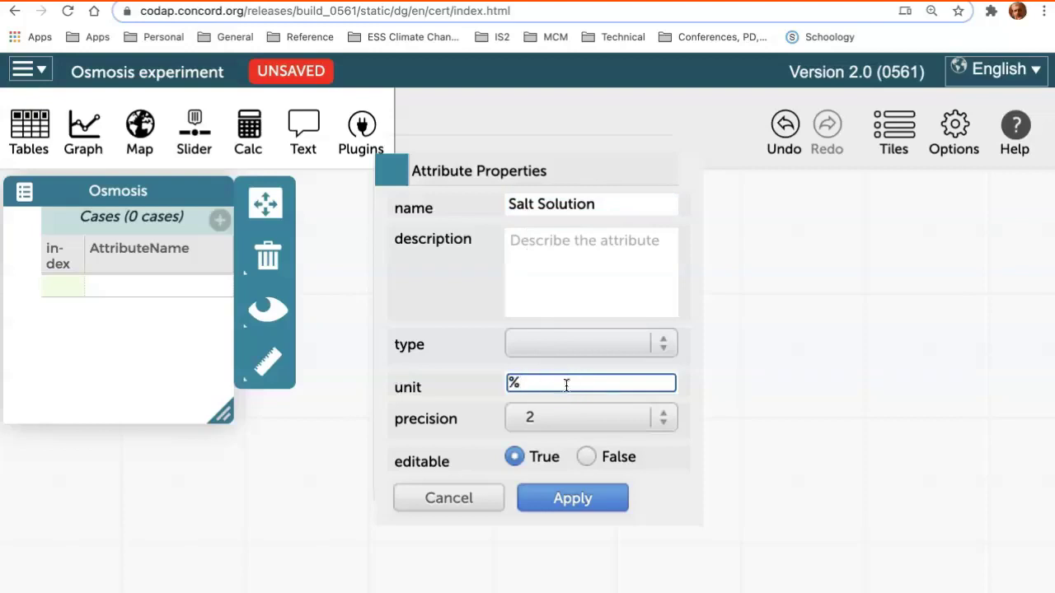
left_click(566, 500)
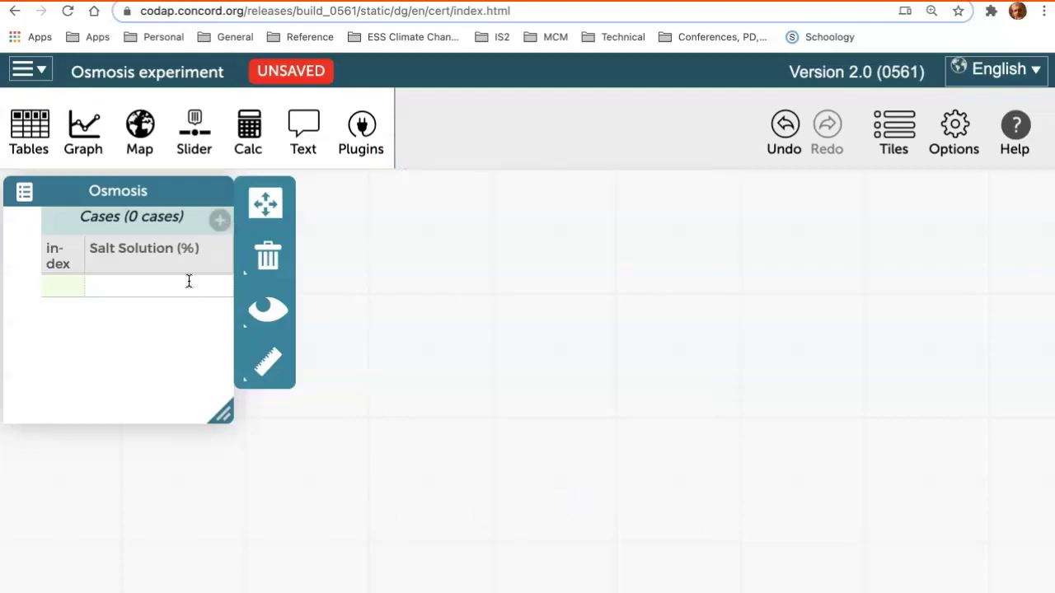
Add a Trial attribute with the # unit.
left_click(219, 221)
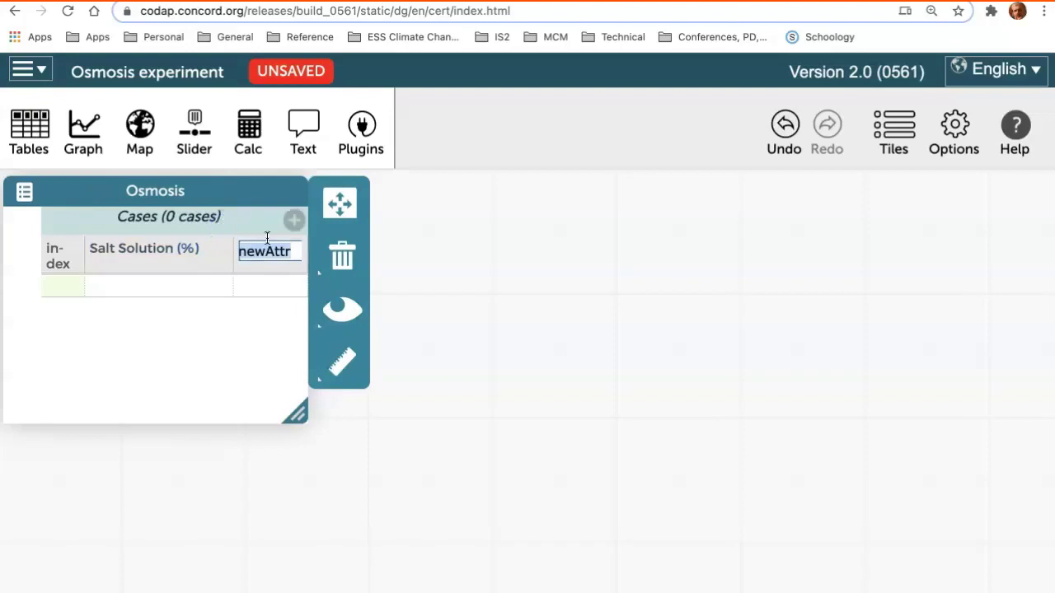
type("Trial")
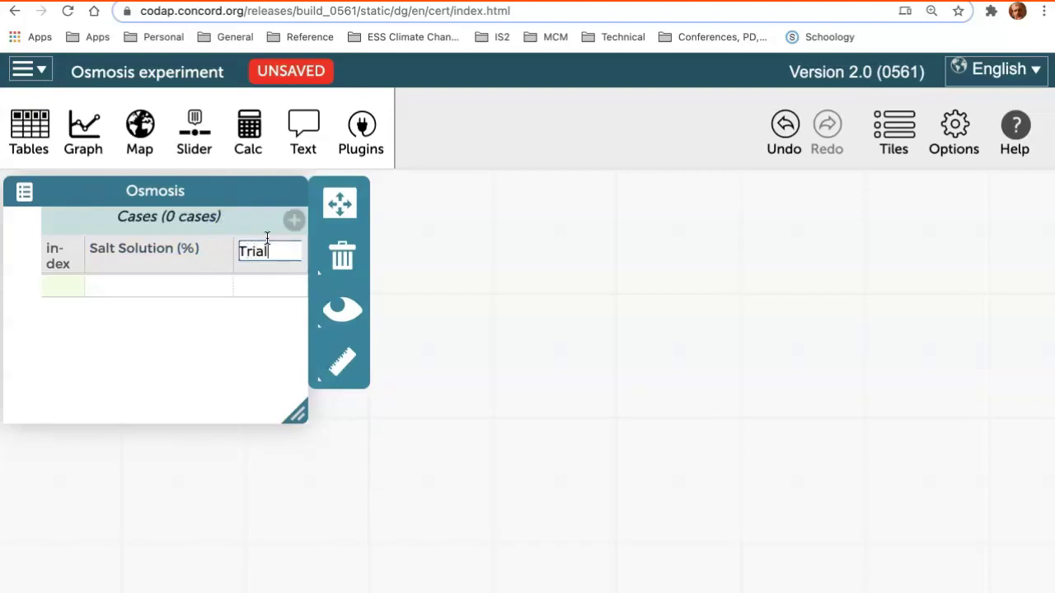
key("Return")
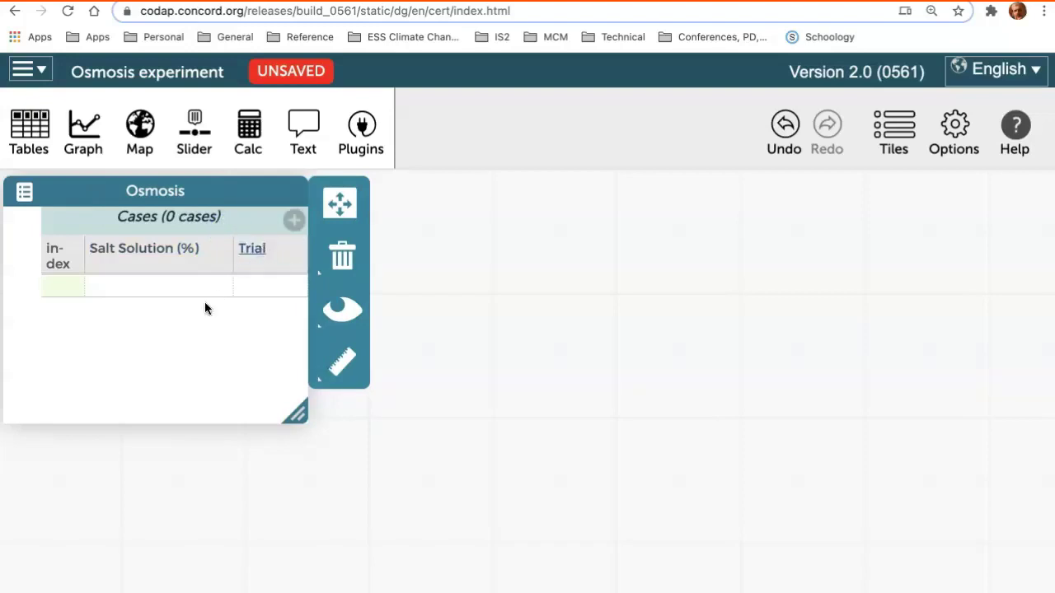
left_click(253, 269)
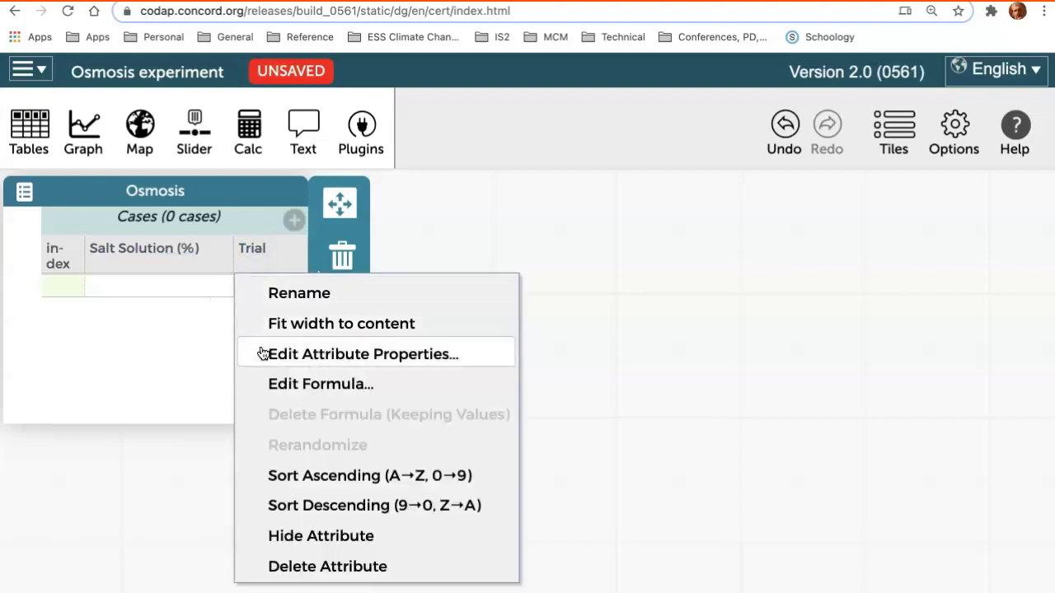
left_click(337, 357)
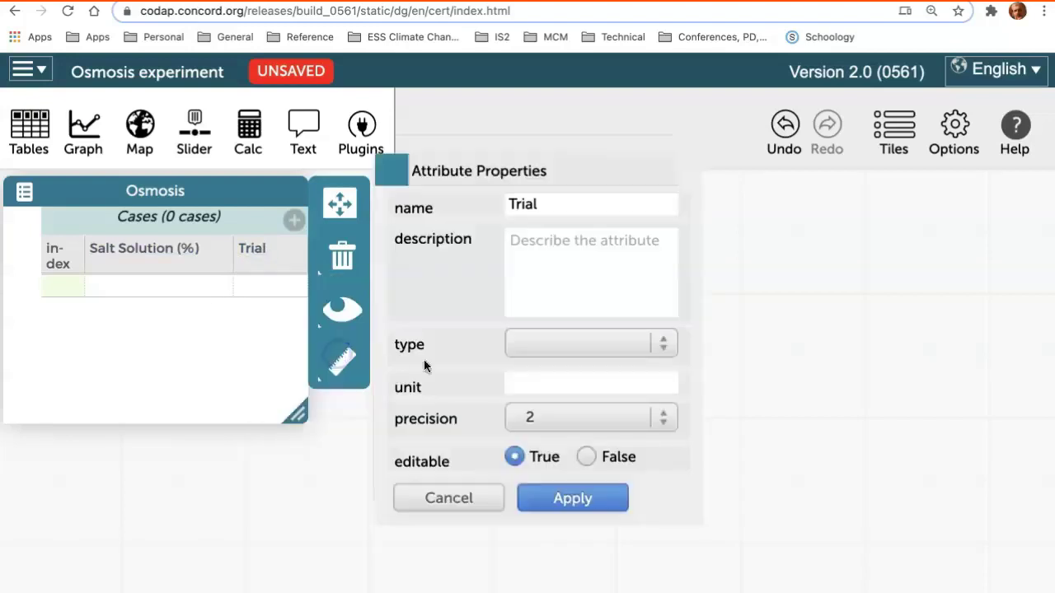
left_click(520, 382)
type("#")
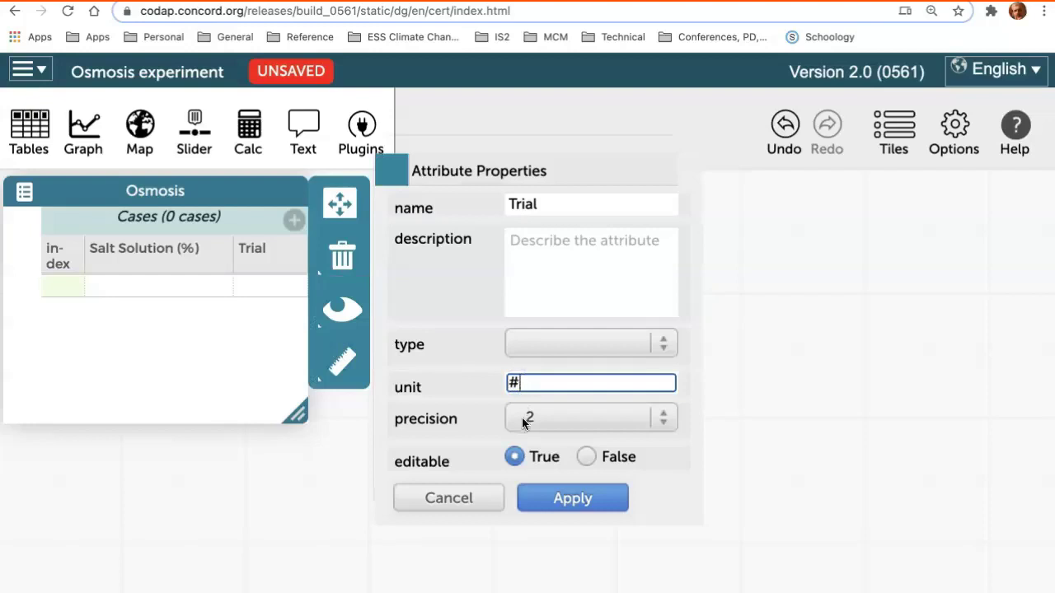
left_click(561, 497)
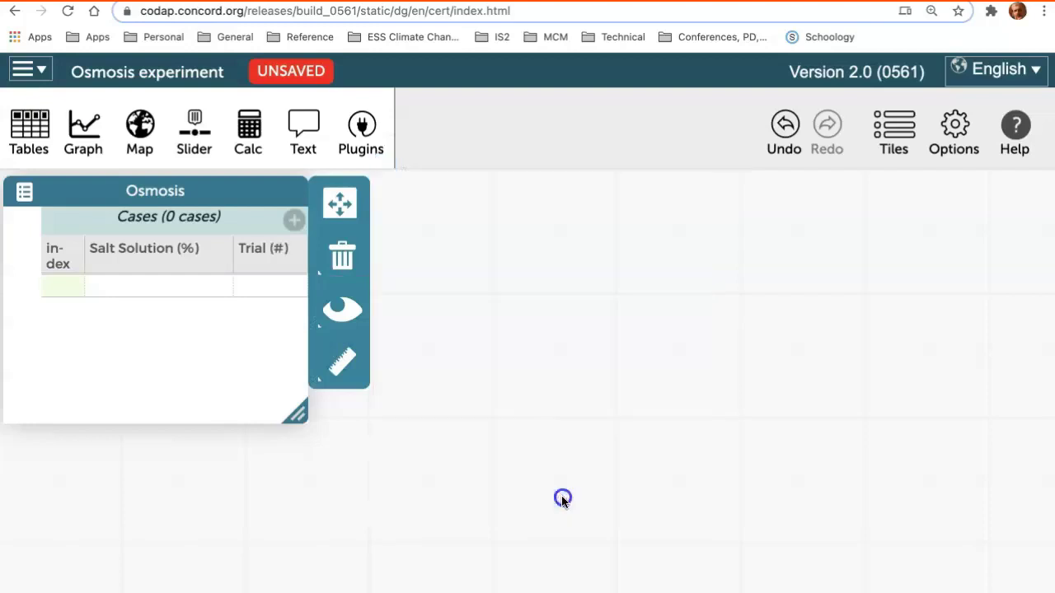
Add a Pressure attribute and narrow the Salt Solution and Trial columns.
left_click(297, 220)
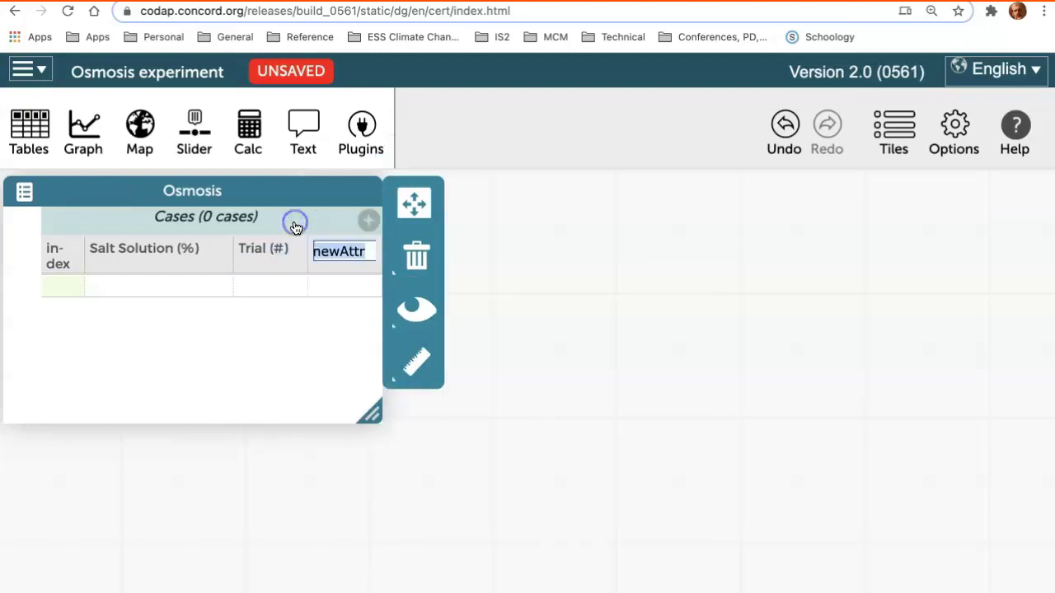
type("Press")
type("ure ...art (kPa")
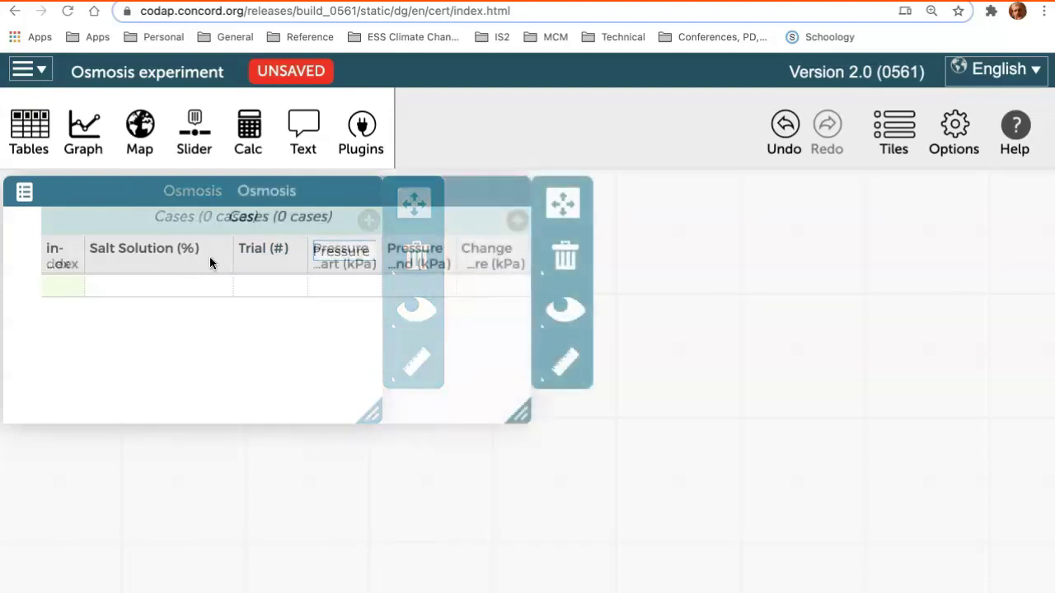
left_click_drag(231, 255, 182, 246)
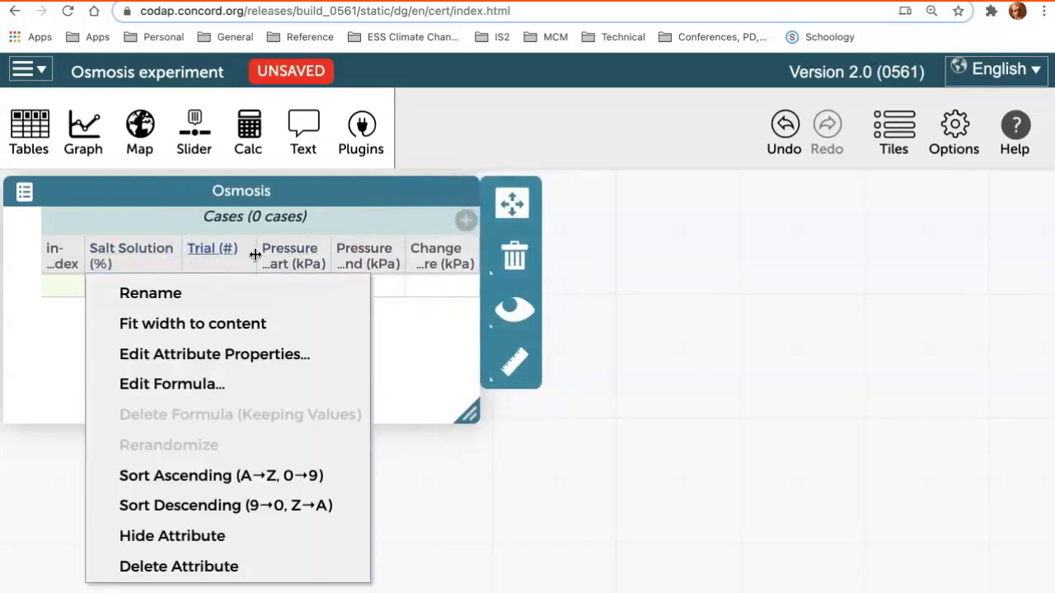
left_click_drag(252, 250, 230, 253)
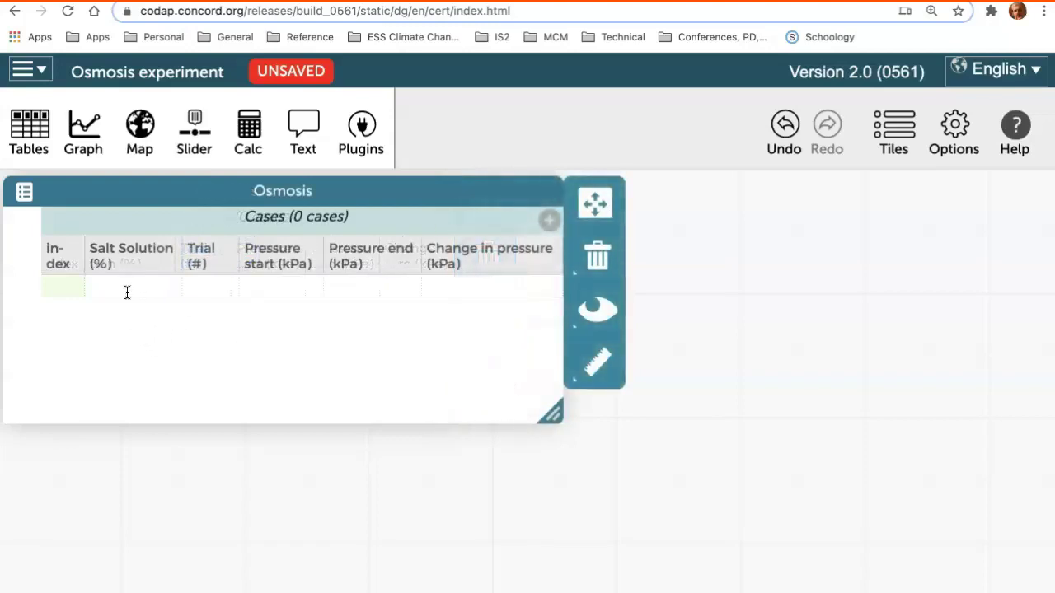
Enter Salt Solution values 0, 10 and 20 as three cases.
left_click(127, 290)
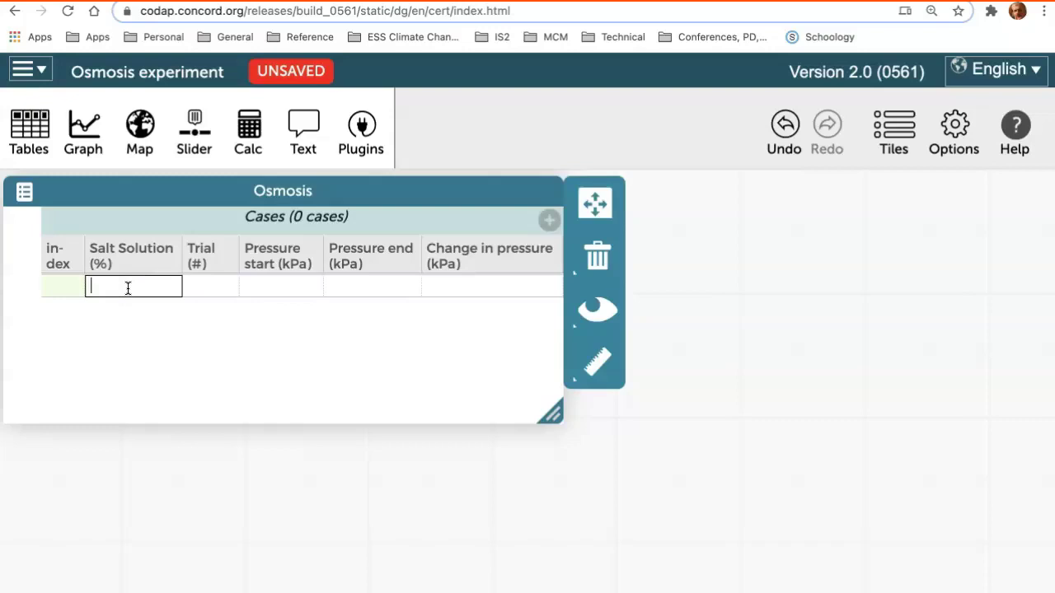
type("0")
key("Return")
type("10")
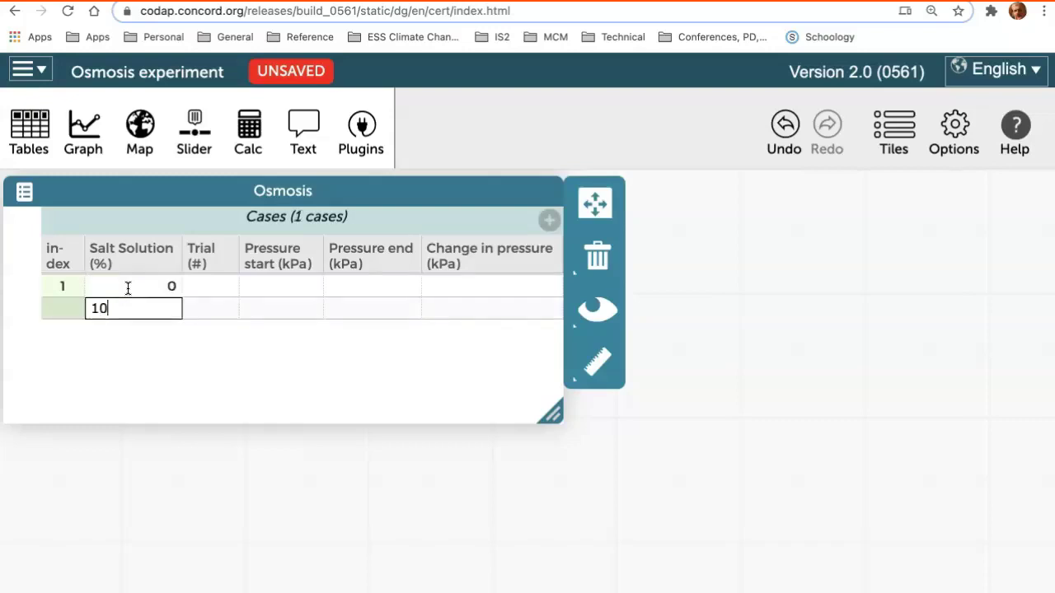
key("Return")
type("20")
key("Return")
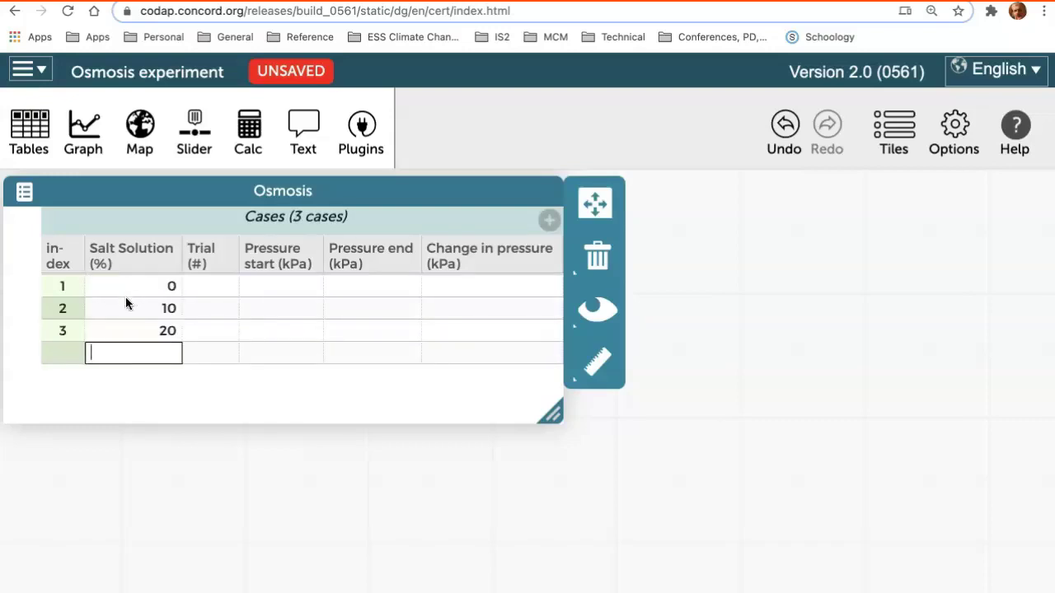
Enter Trial numbers 1, 2 and 3 for those cases.
left_click(206, 286)
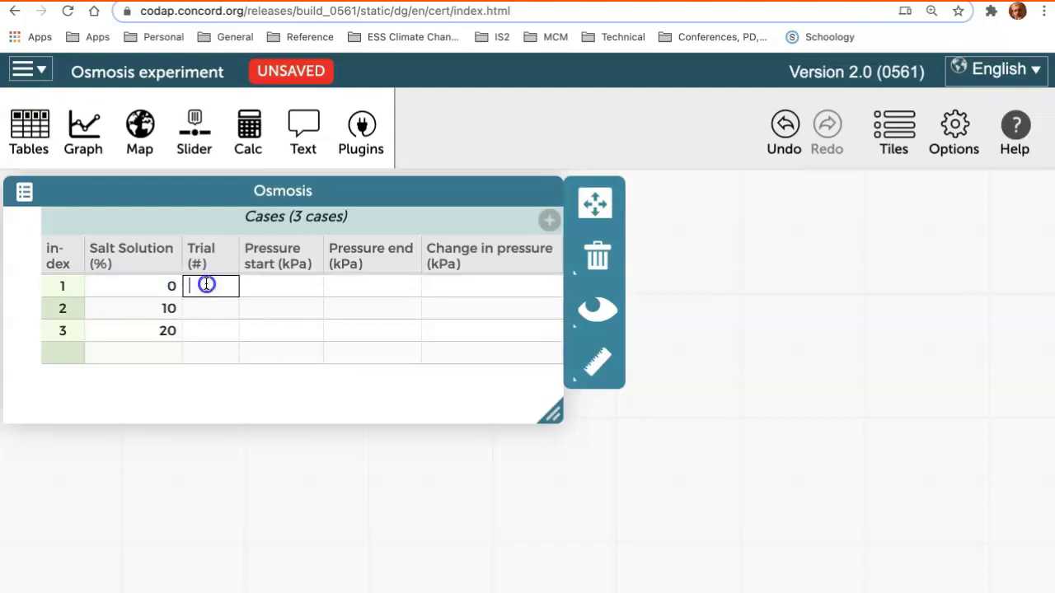
type("1")
key("Return")
type("2")
key("Return")
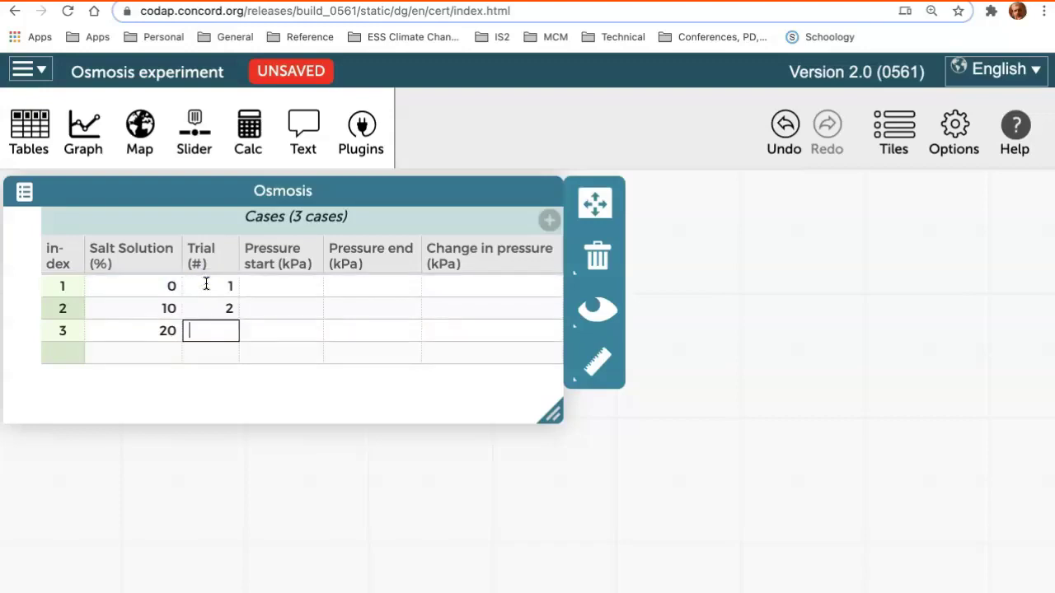
type("3")
key("Return")
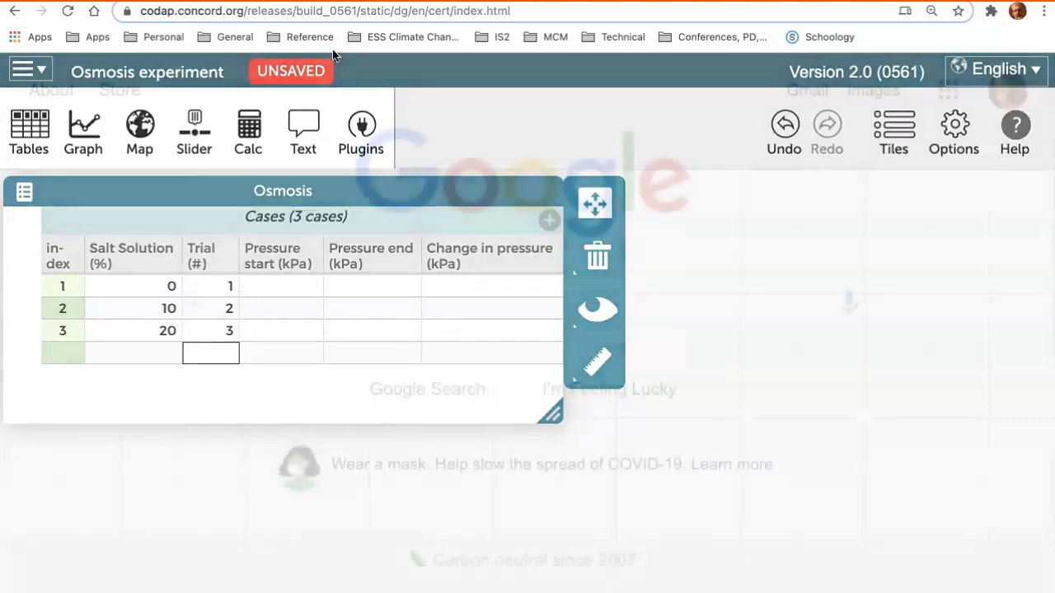
Go to sheets.new in Chrome to reach the Reaction time experiment spreadsheet.
left_click(250, 13)
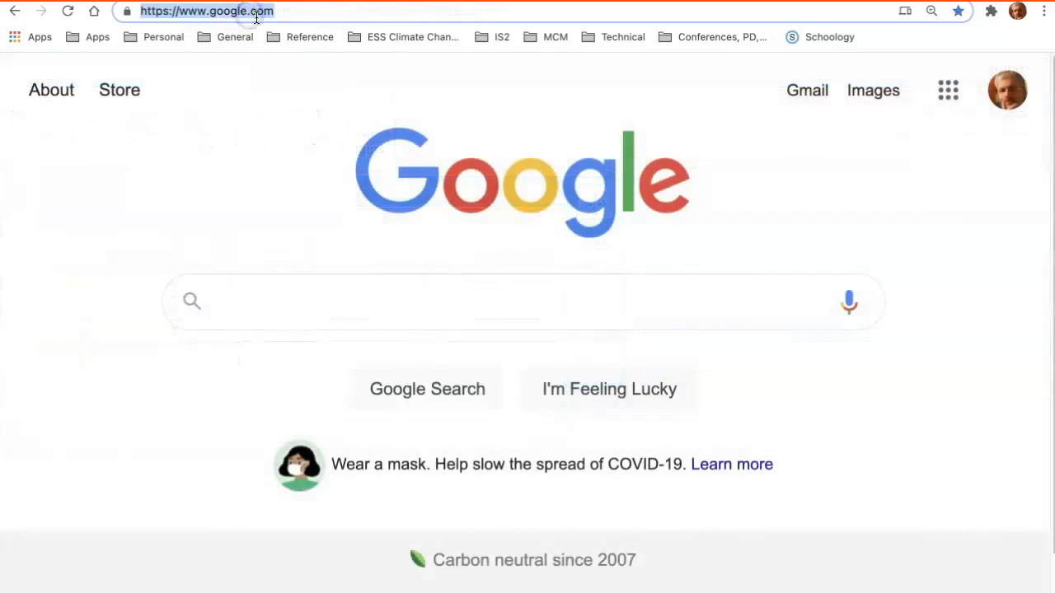
type("sheets.new")
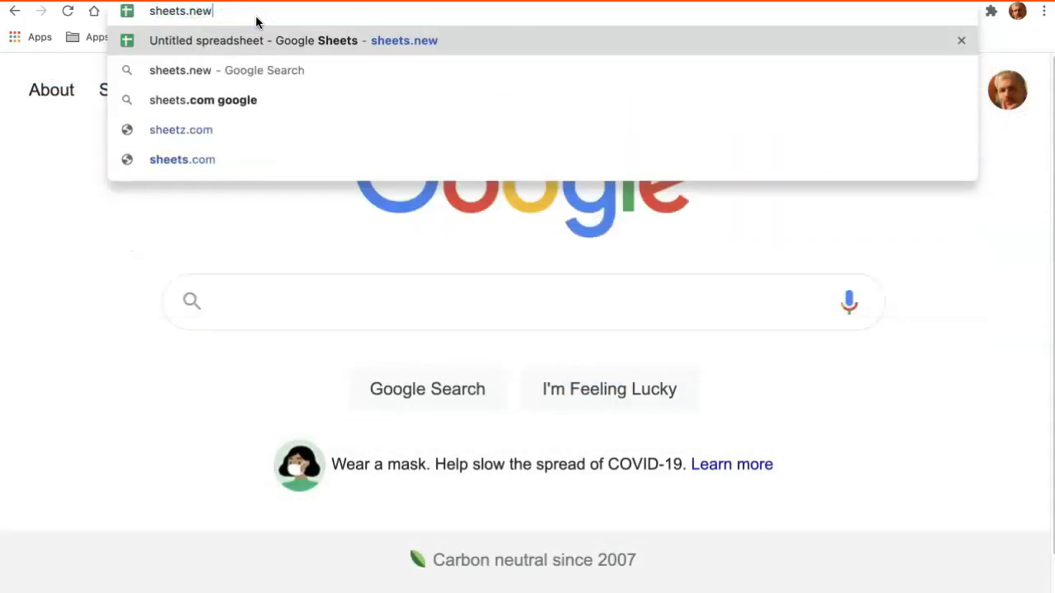
key("Return")
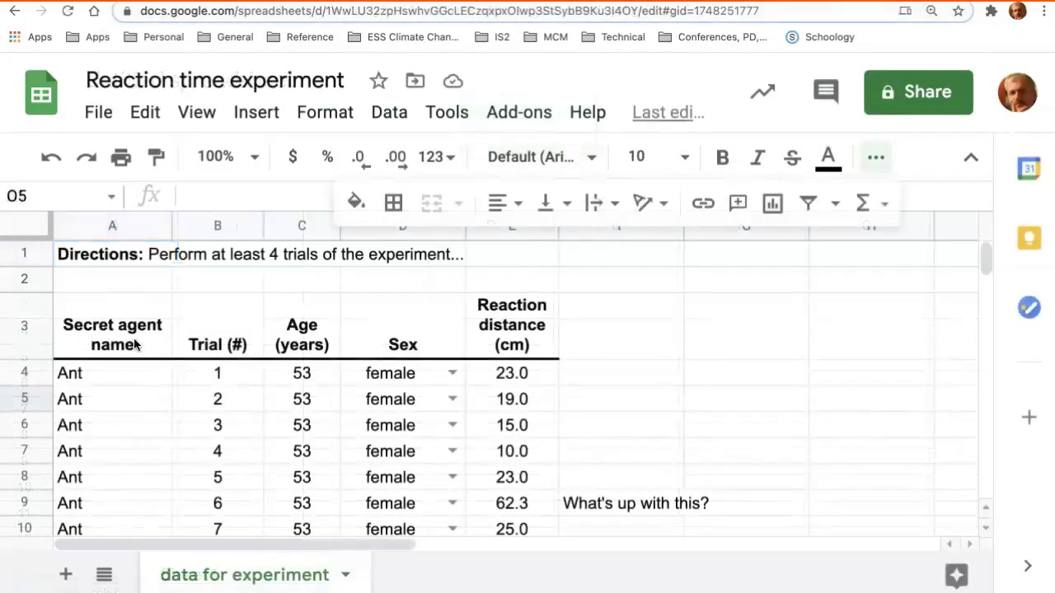
left_click(44, 346)
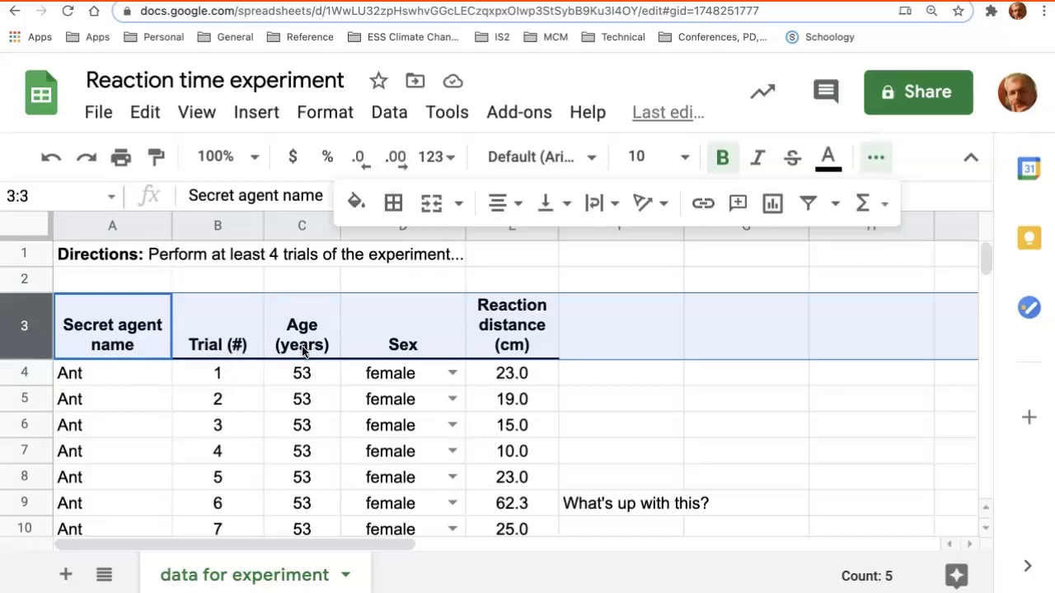
left_click(35, 378)
left_click(36, 397)
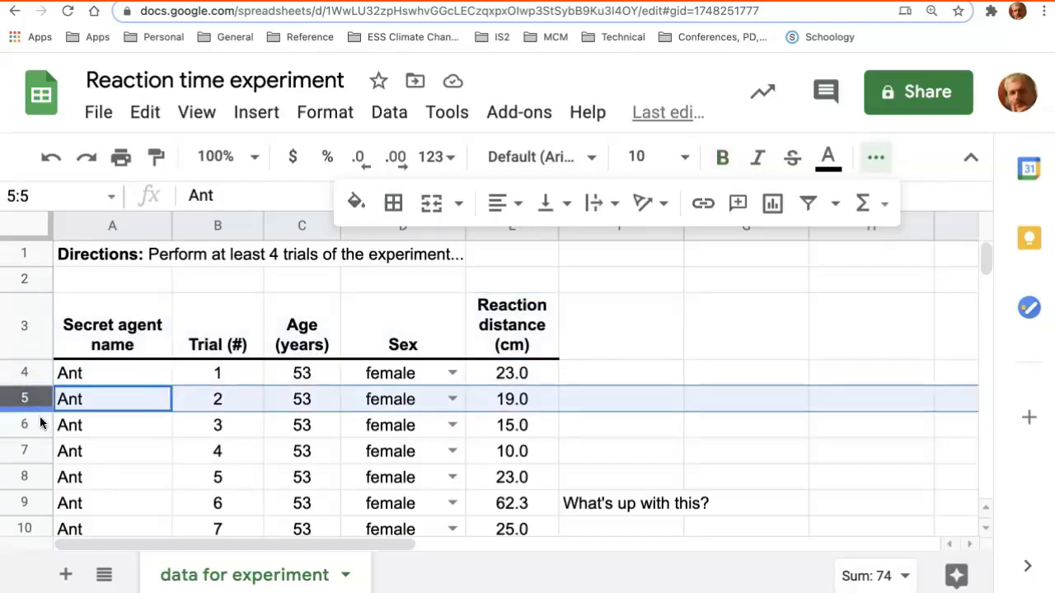
left_click(40, 423)
left_click(111, 257)
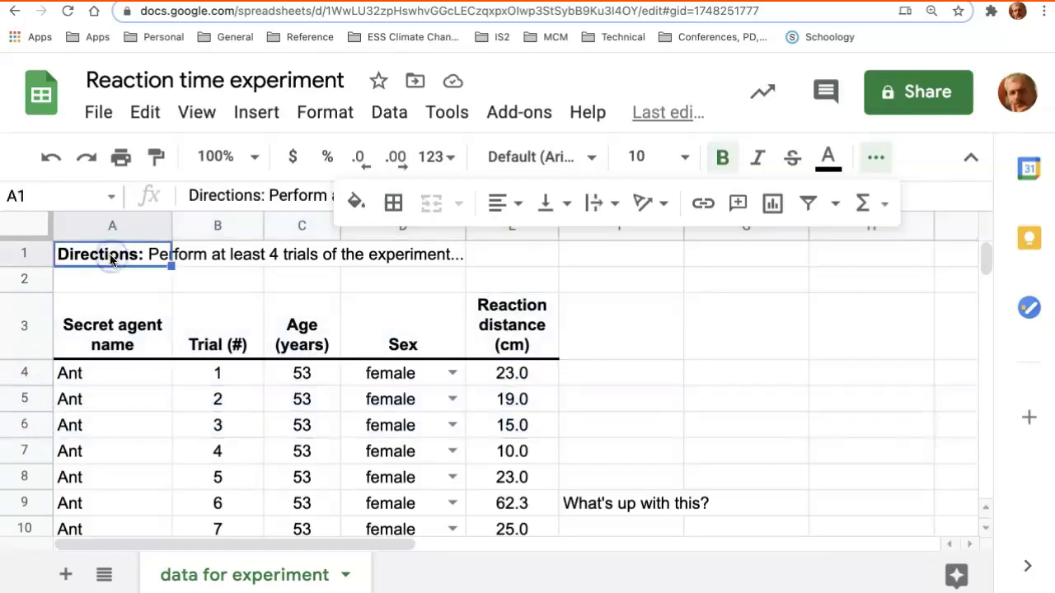
left_click(595, 506)
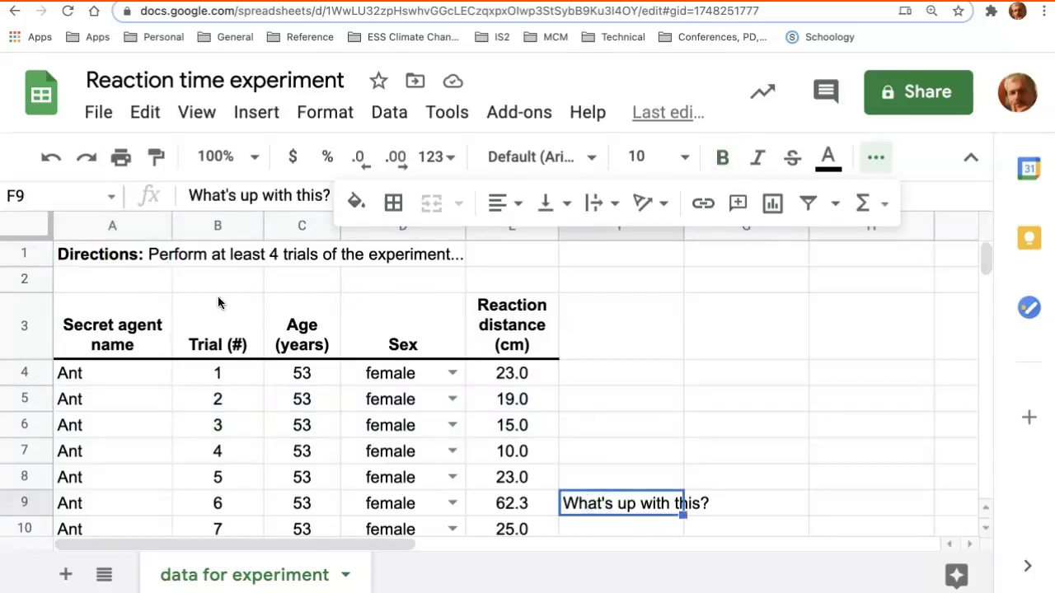
Delete the two directions rows and clear the note in cell F7.
left_click_drag(41, 259, 41, 279)
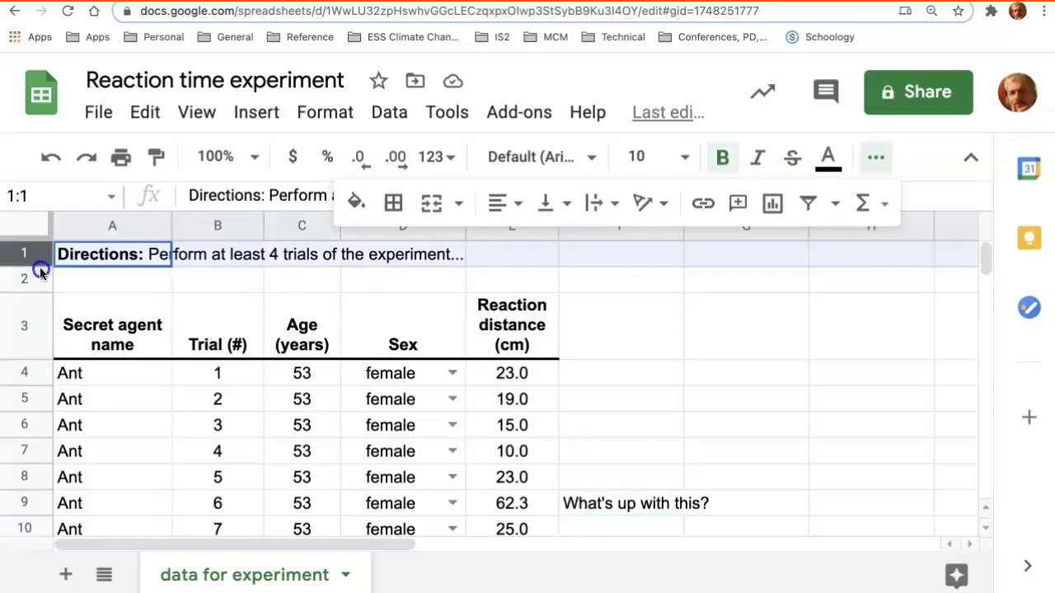
right_click(43, 279)
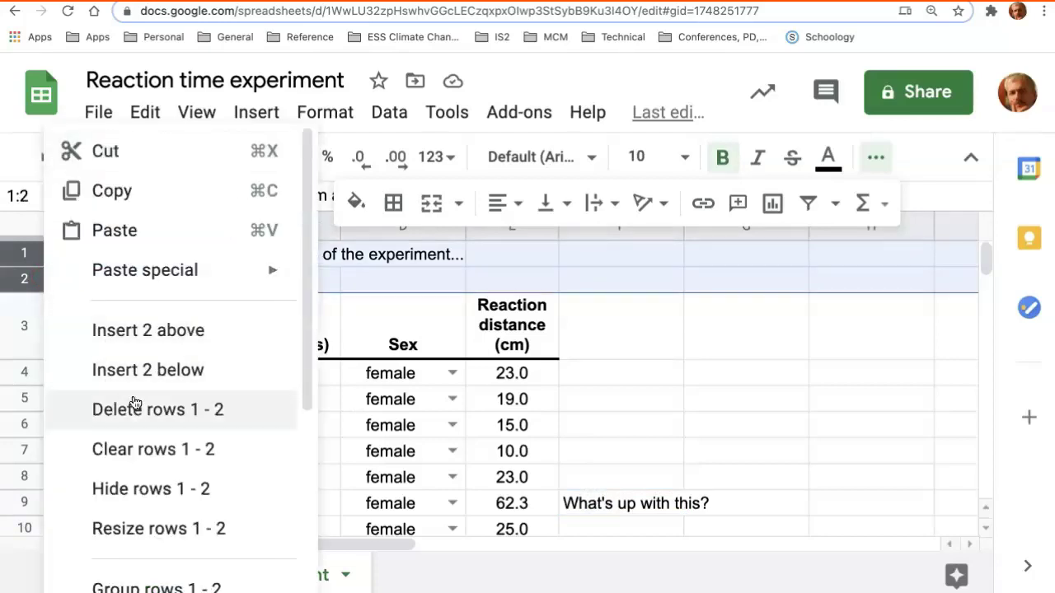
left_click(139, 412)
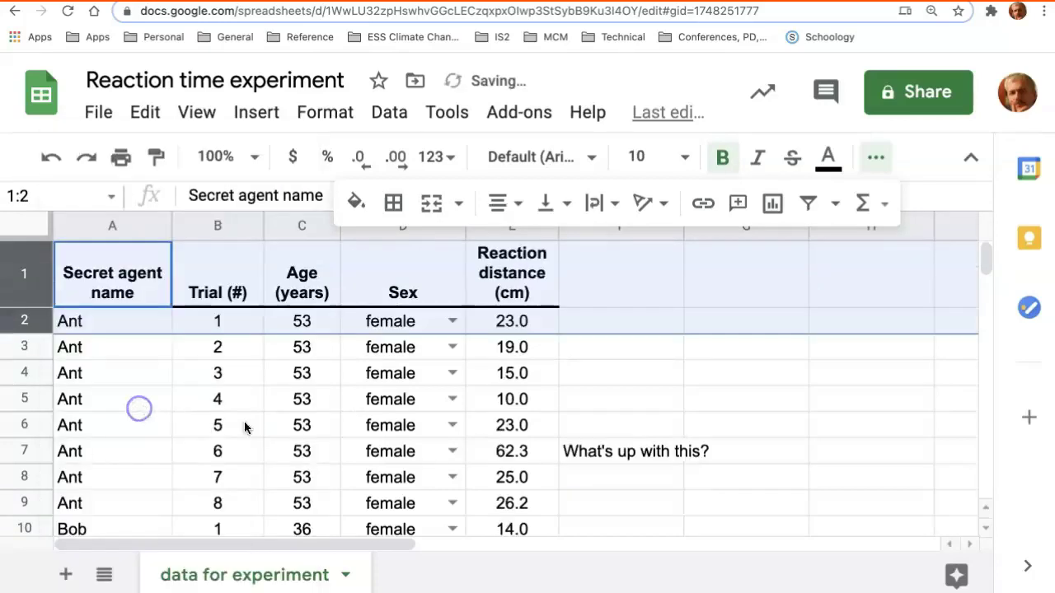
left_click(597, 460)
key("Delete")
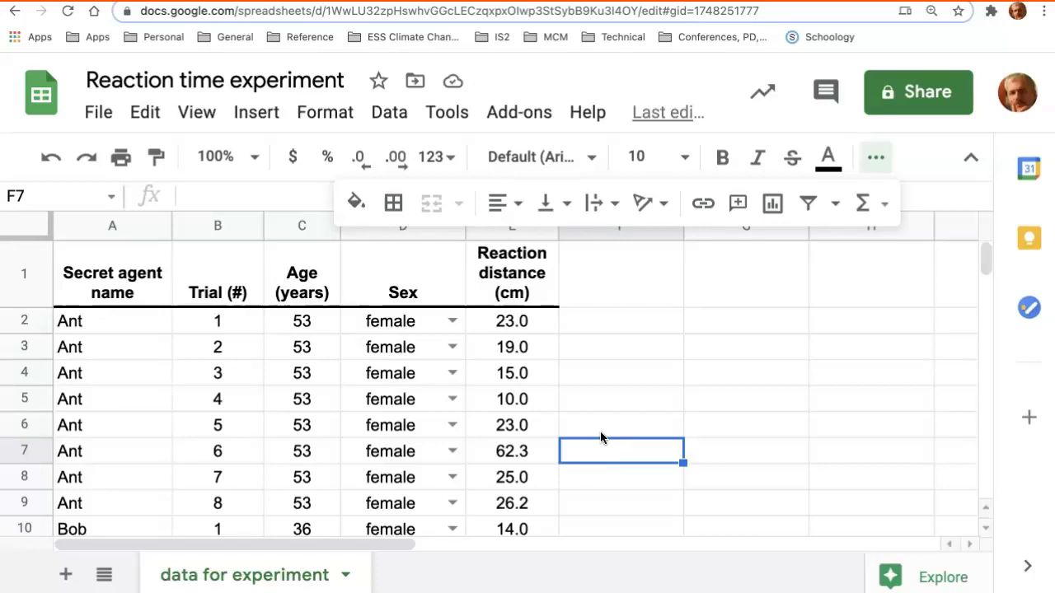
Download the current sheet as a comma-separated values (.csv) file.
left_click(195, 231)
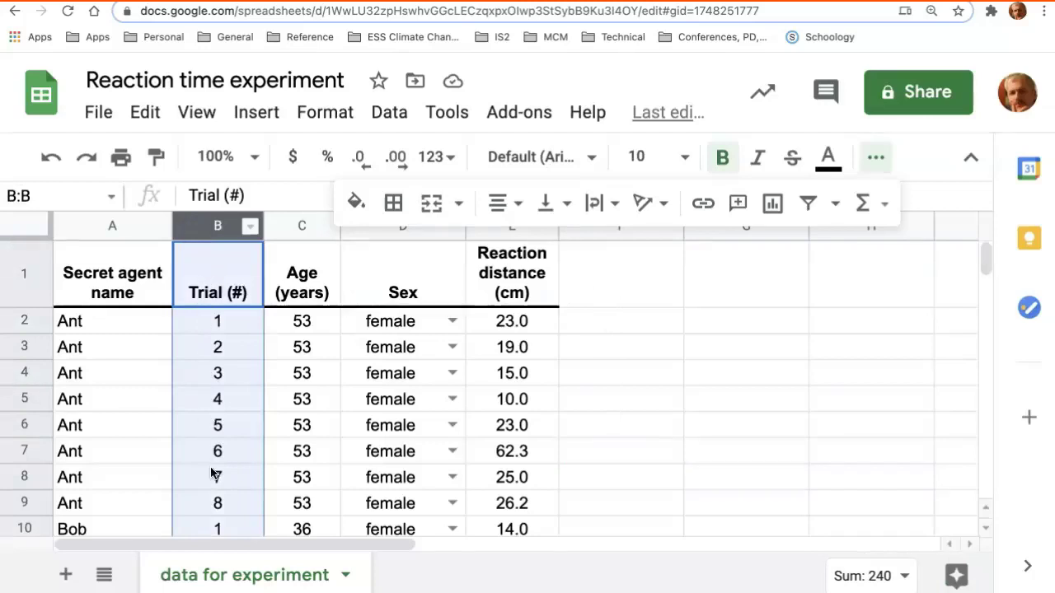
left_click(620, 372)
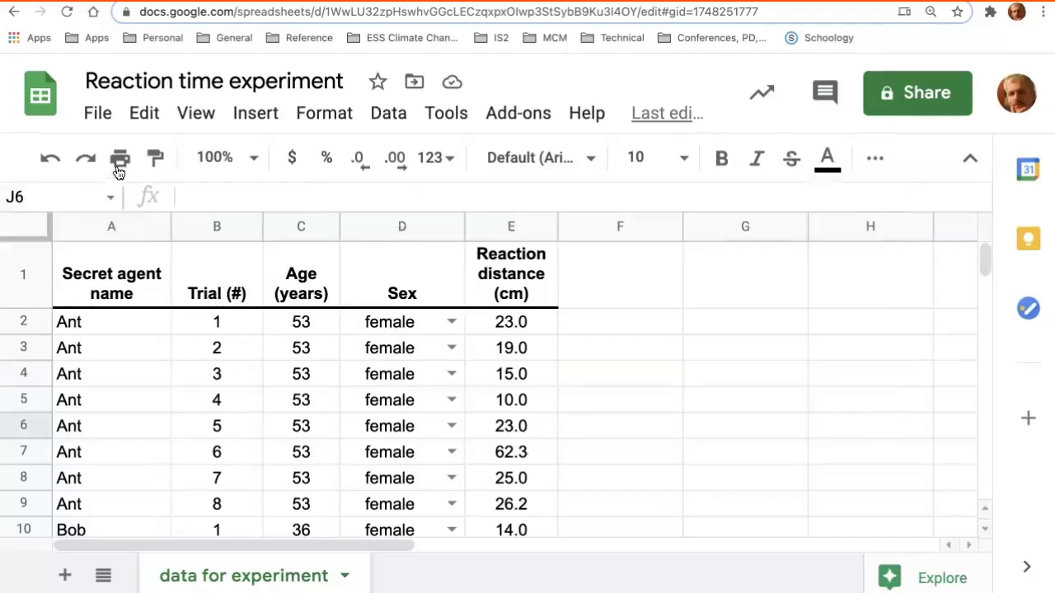
left_click(102, 121)
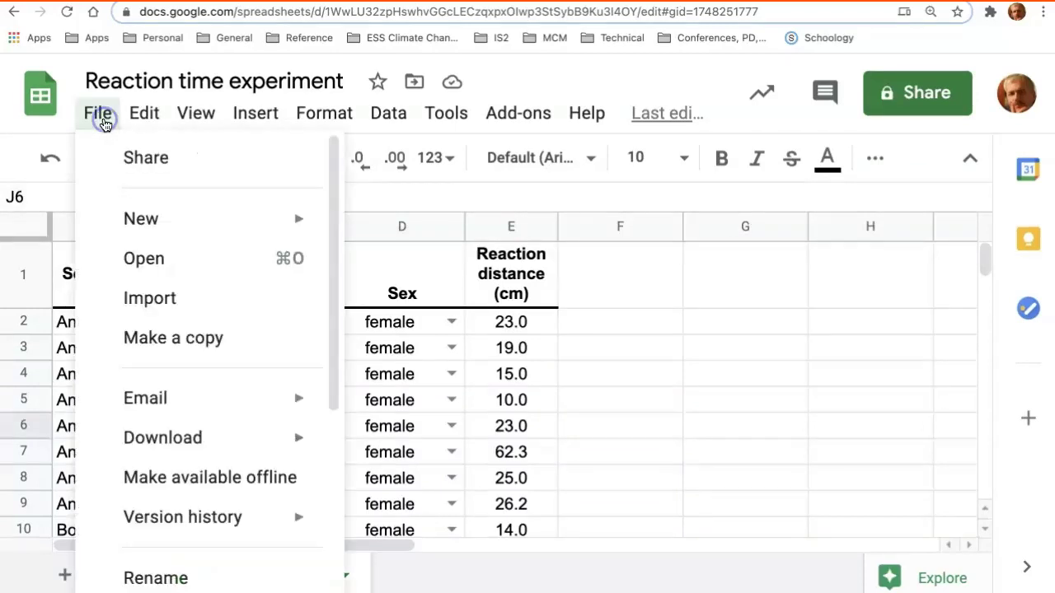
mouse_move(163, 437)
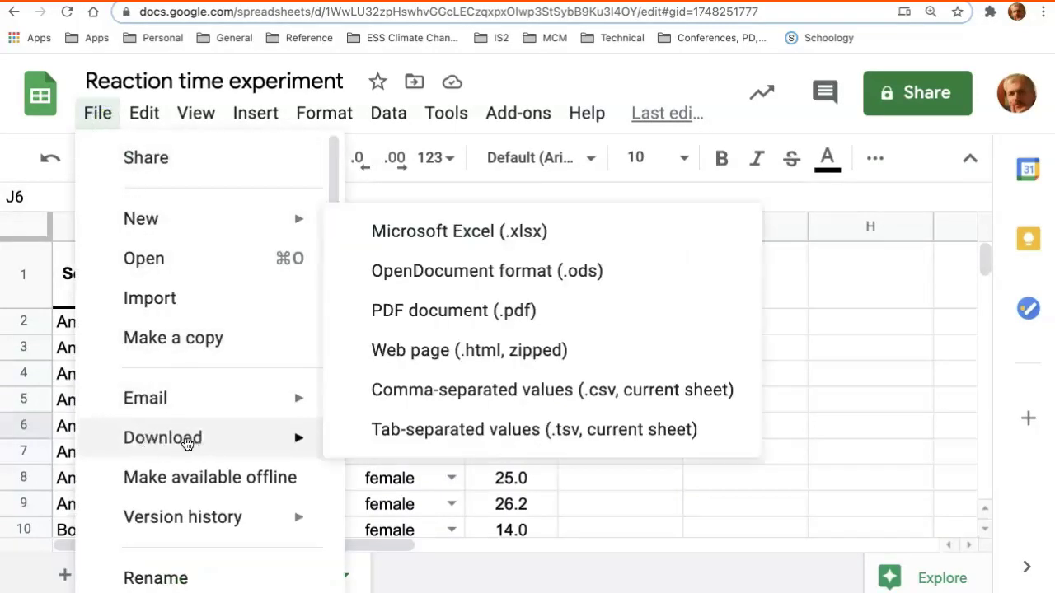
left_click(431, 398)
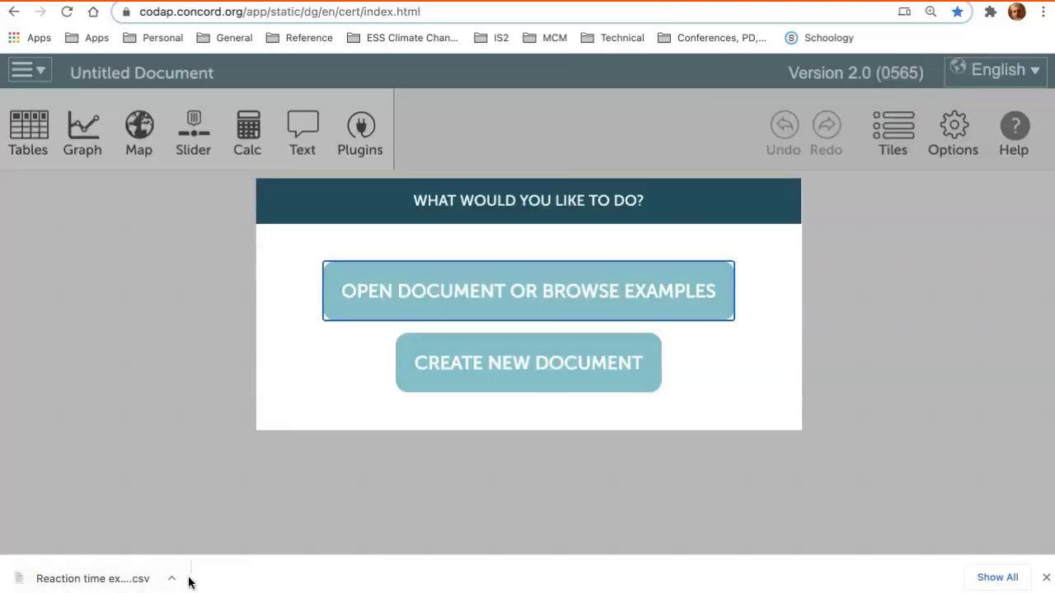
Drag the downloaded CSV into CODAP as a 74-case table, then cancel the Import window.
left_click_drag(41, 587, 87, 437)
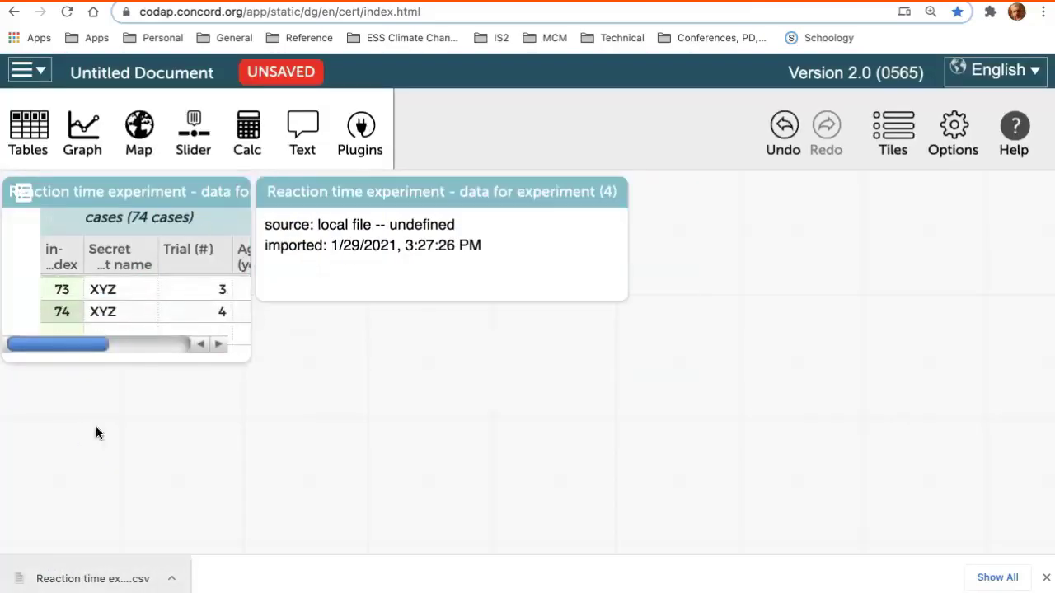
left_click(615, 191)
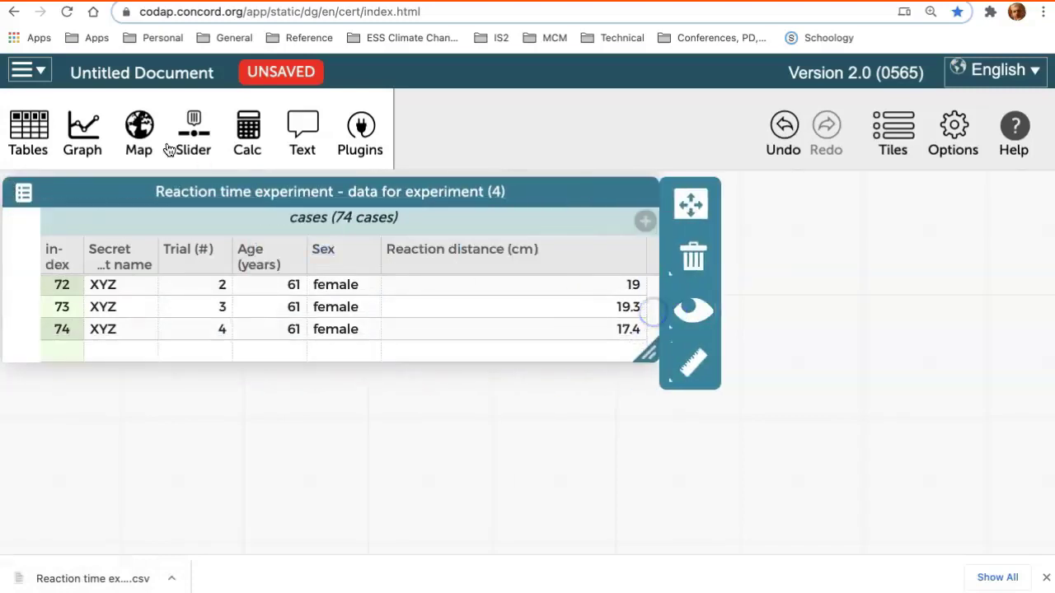
left_click(34, 78)
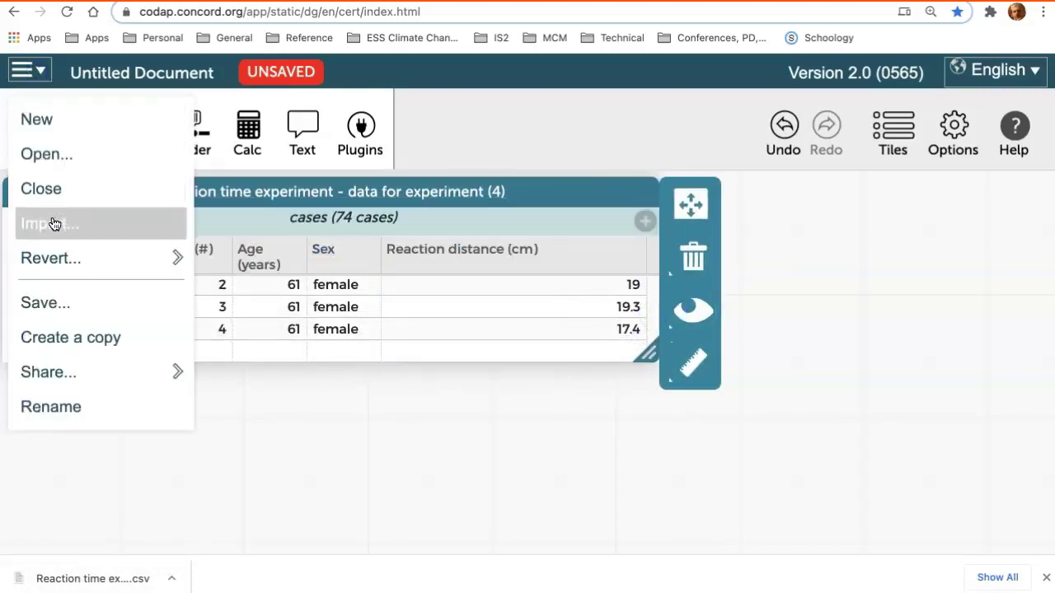
left_click(52, 224)
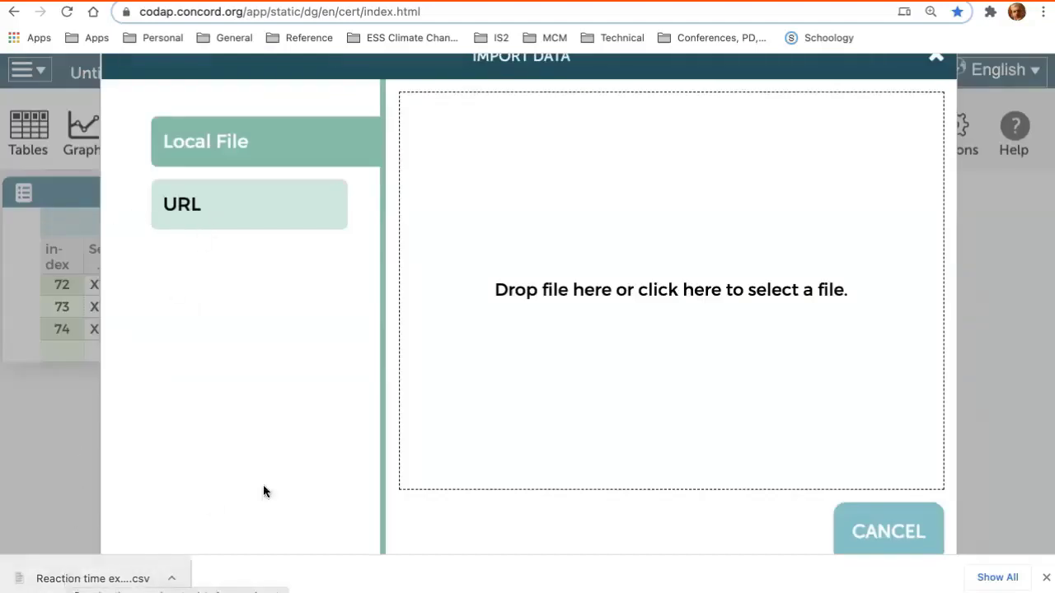
left_click(887, 534)
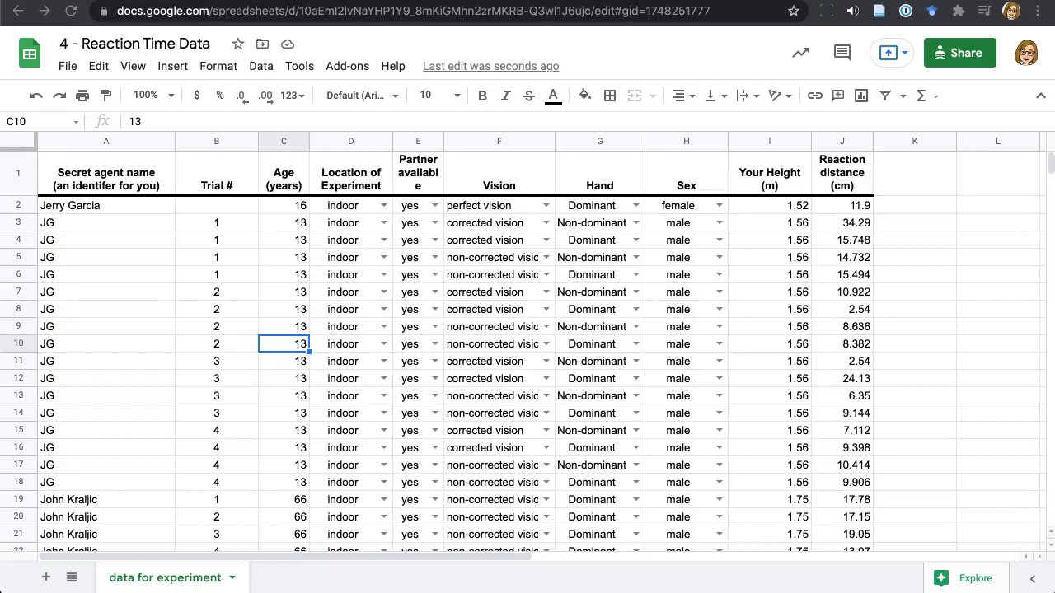
Copy the spreadsheet's anyone-can-view share link.
left_click(963, 63)
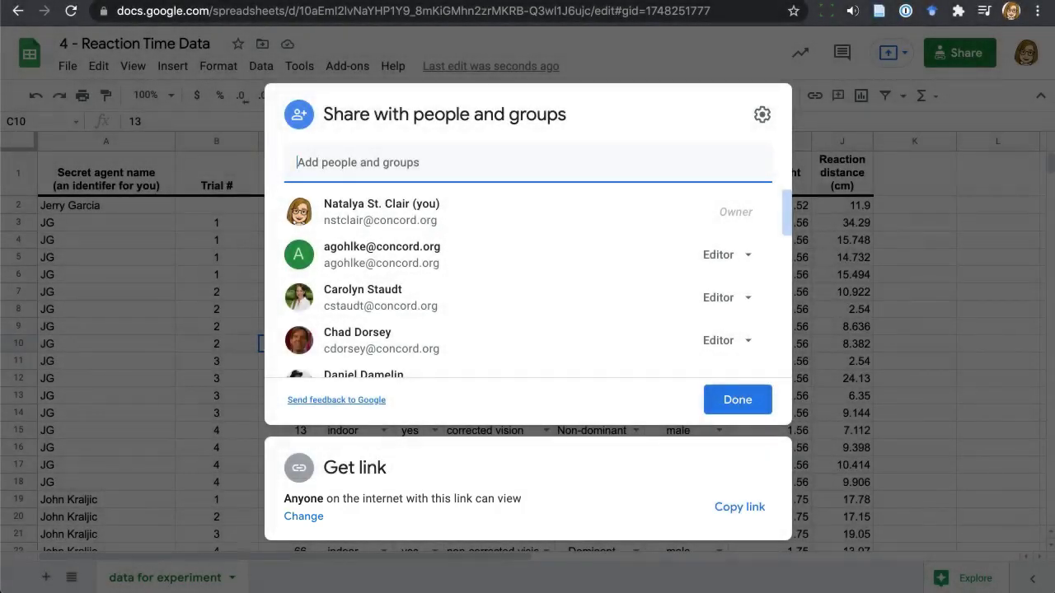
left_click(734, 508)
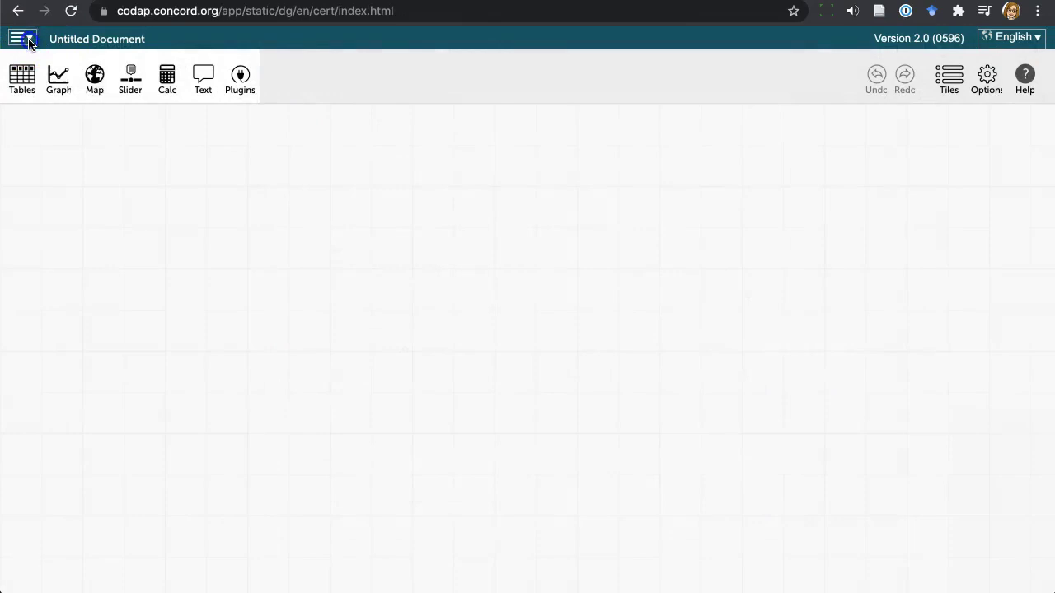
Import the pasted Sheets link via Import > URL, then drag its address onto CODAP.
left_click(29, 39)
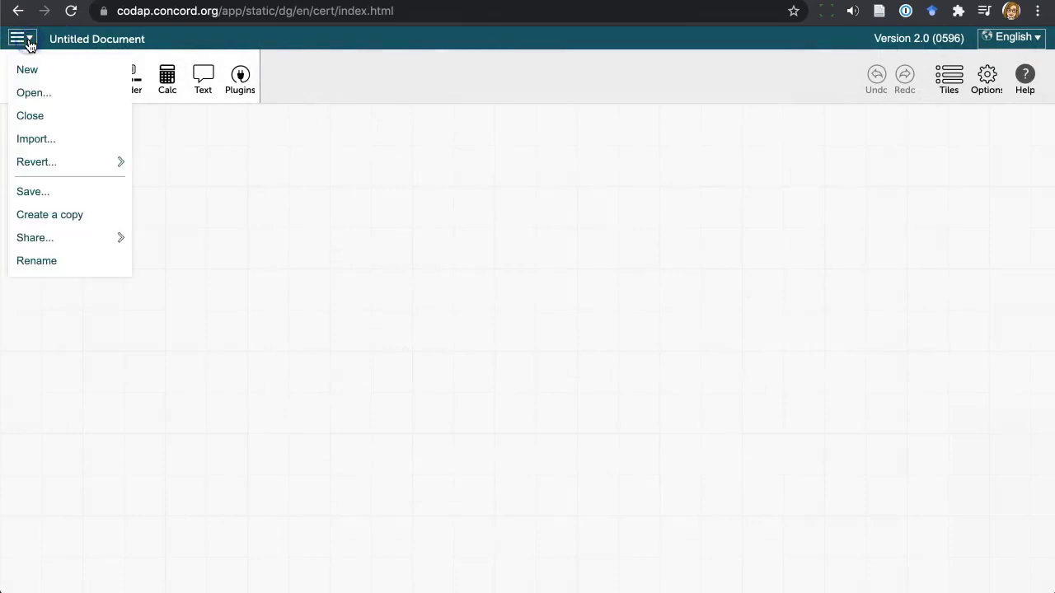
left_click(35, 138)
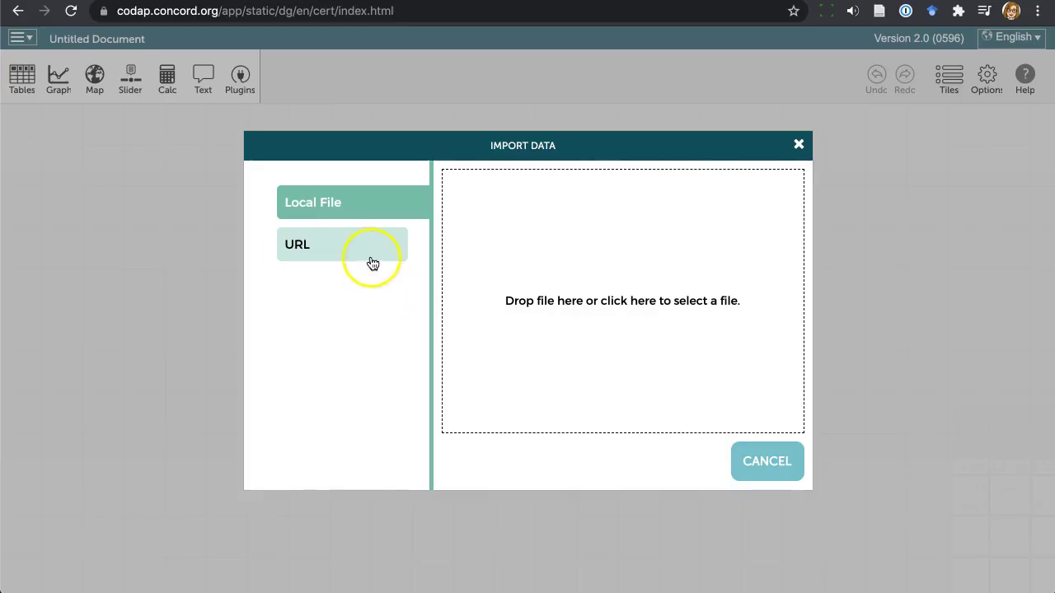
left_click(372, 262)
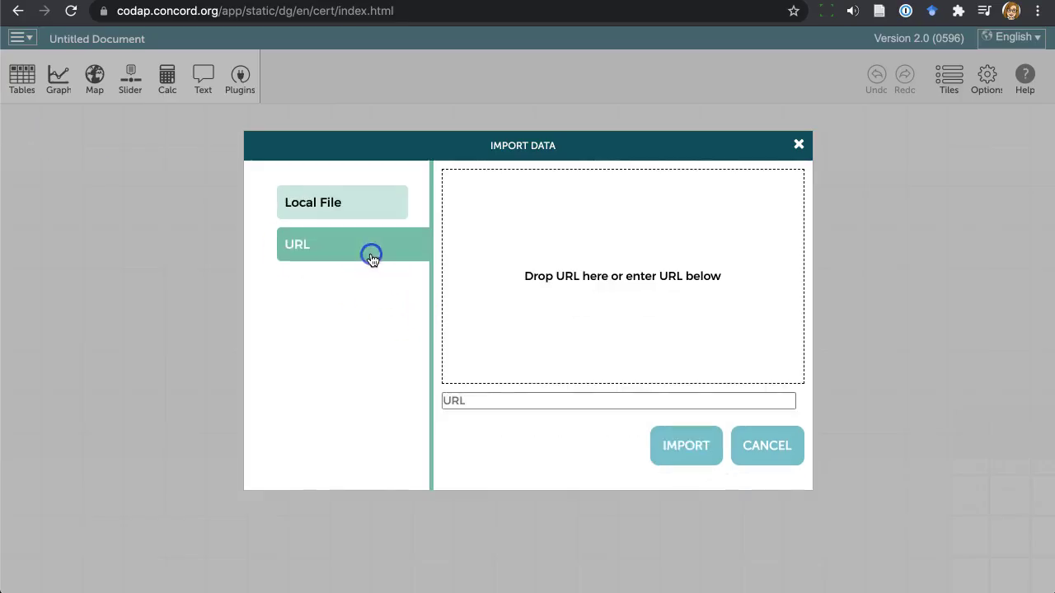
left_click(452, 401)
key("ctrl+v")
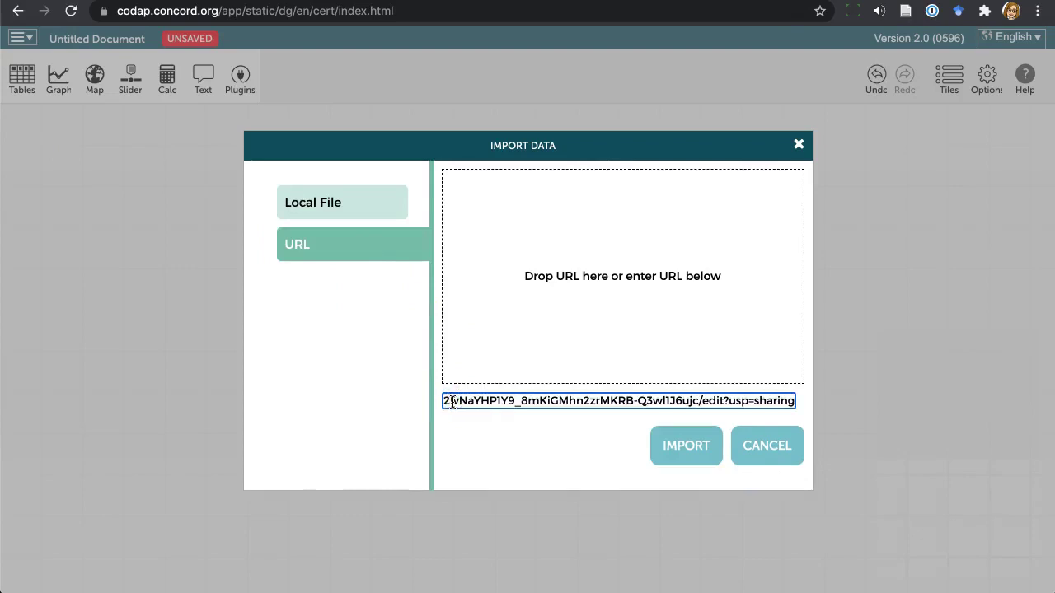
left_click(681, 453)
left_click(683, 446)
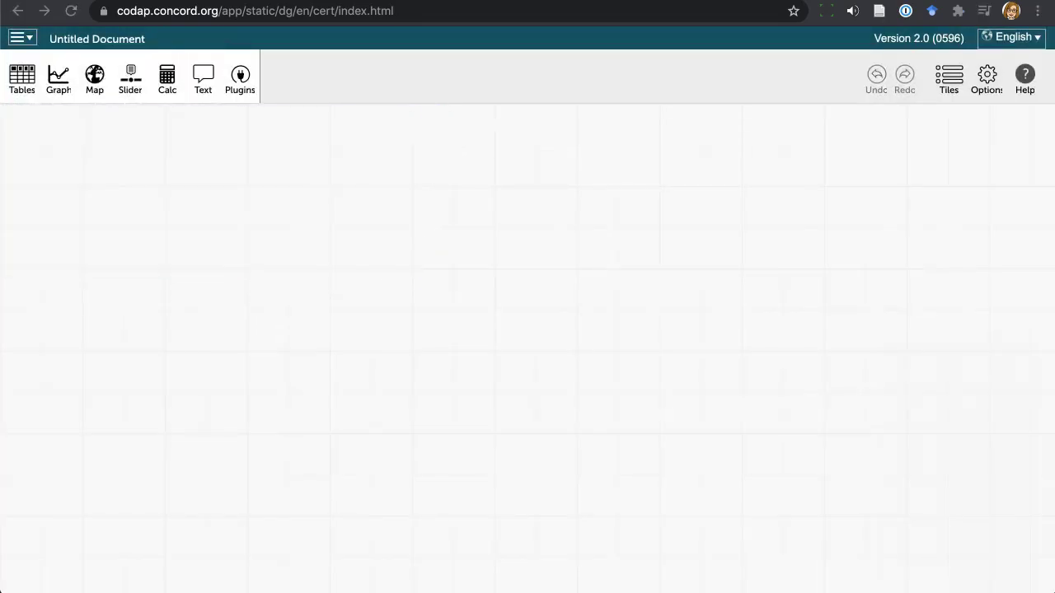
left_click(972, 16)
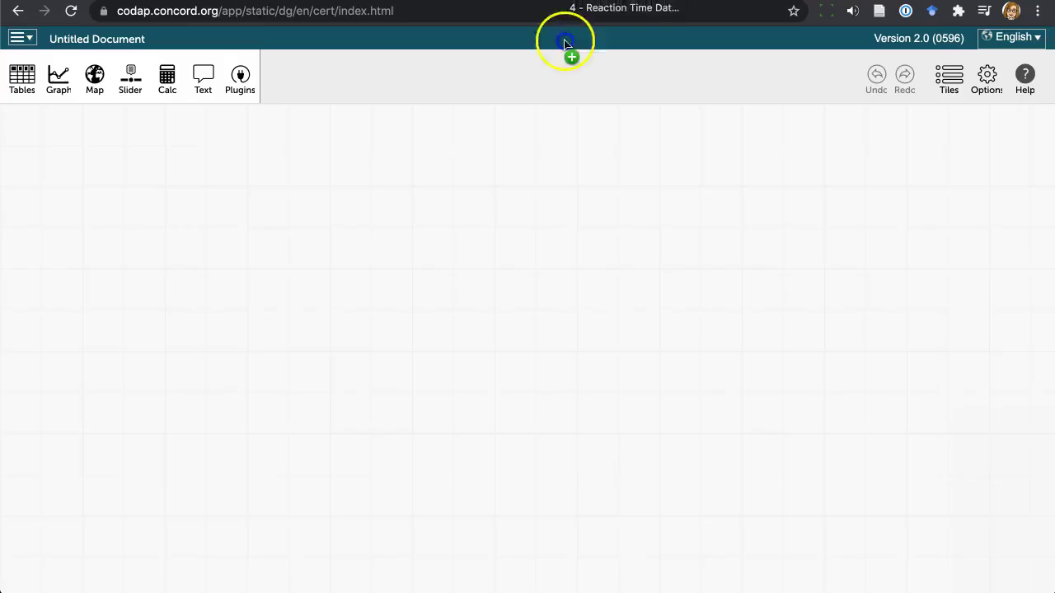
left_click_drag(412, 11, 564, 114)
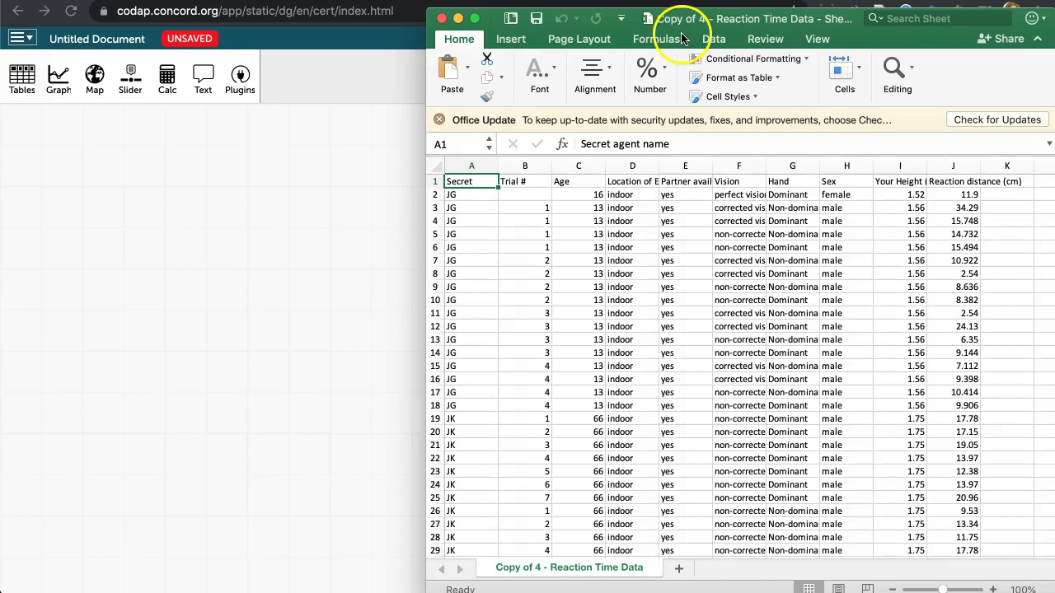
Drag Excel cells A1:J33 onto CODAP as a 32-case dataset table.
left_click(477, 189)
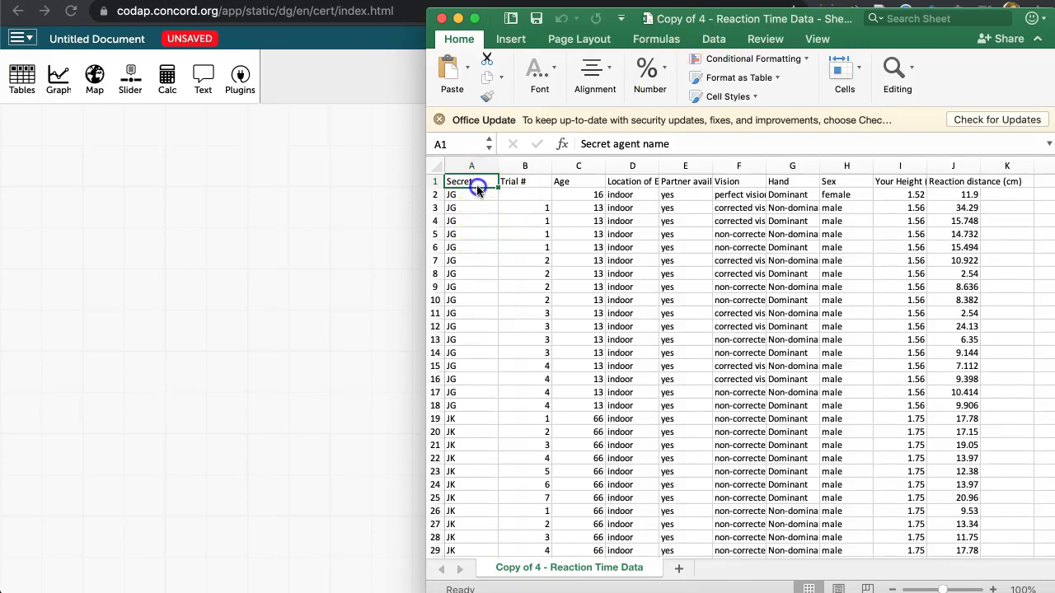
left_click_drag(475, 181, 954, 551)
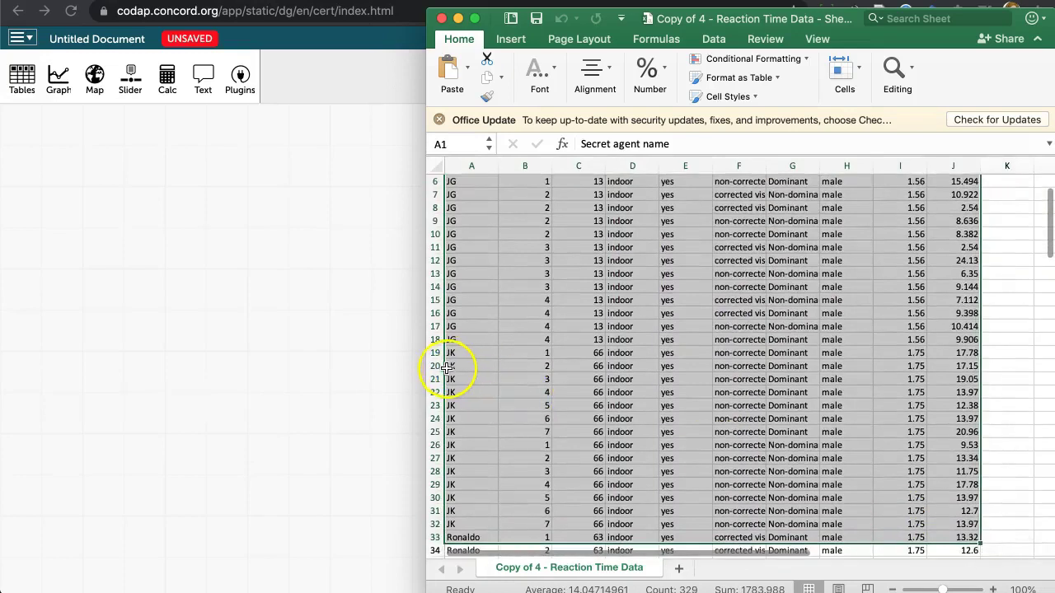
left_click_drag(445, 367, 333, 348)
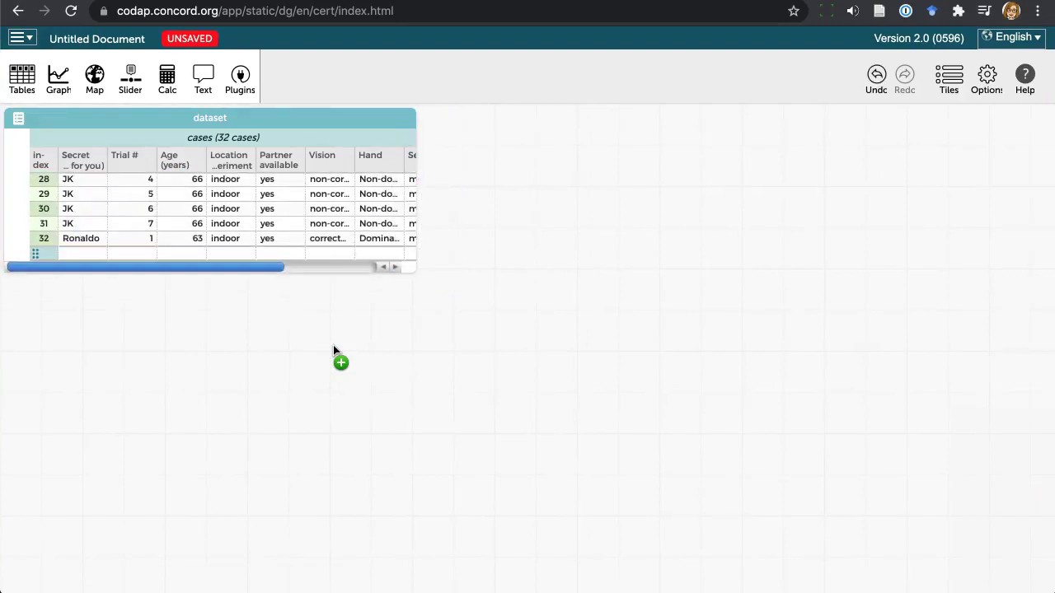
Copy the reaction-time data in Excel and create a new empty dataset table in CODAP.
left_click(590, 318)
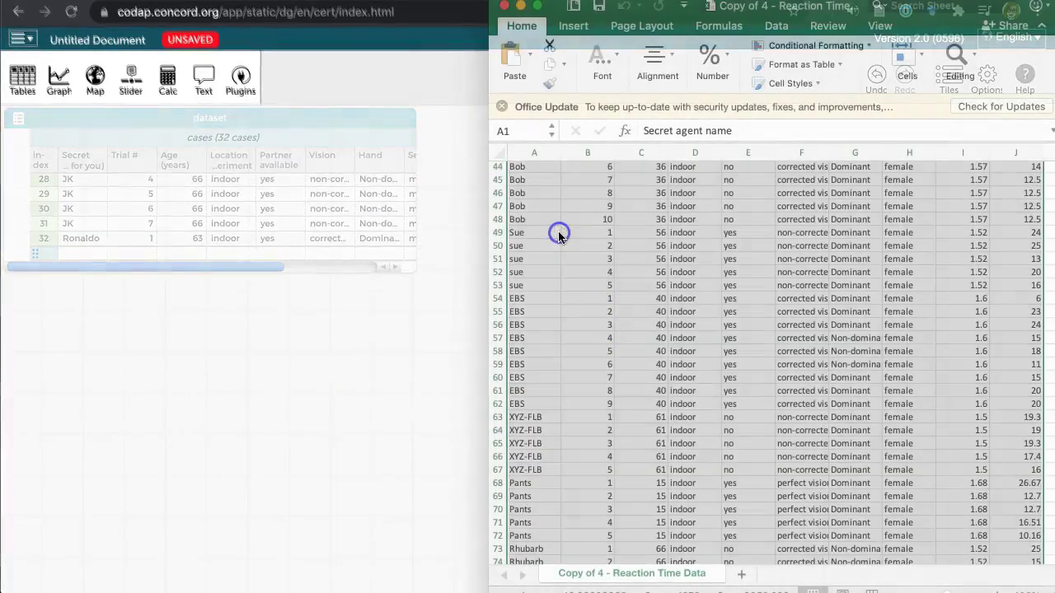
left_click(553, 66)
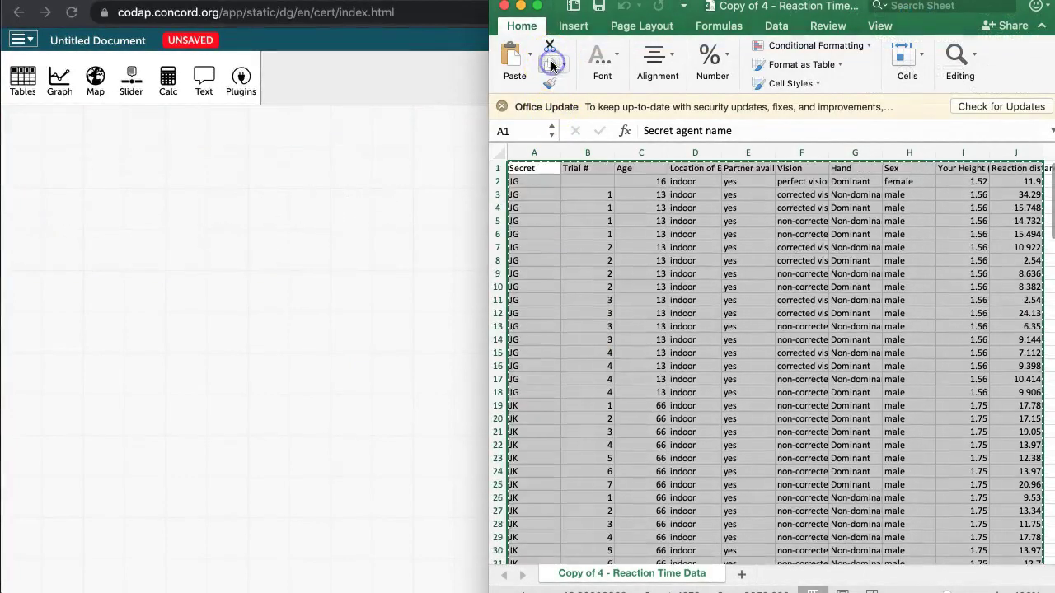
left_click(377, 171)
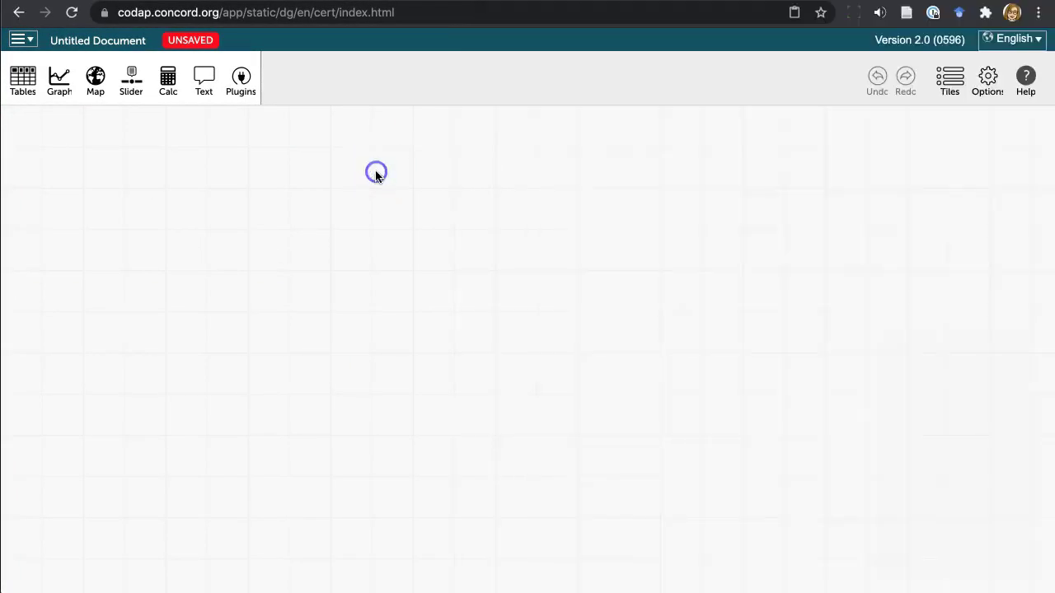
left_click(23, 78)
left_click(50, 112)
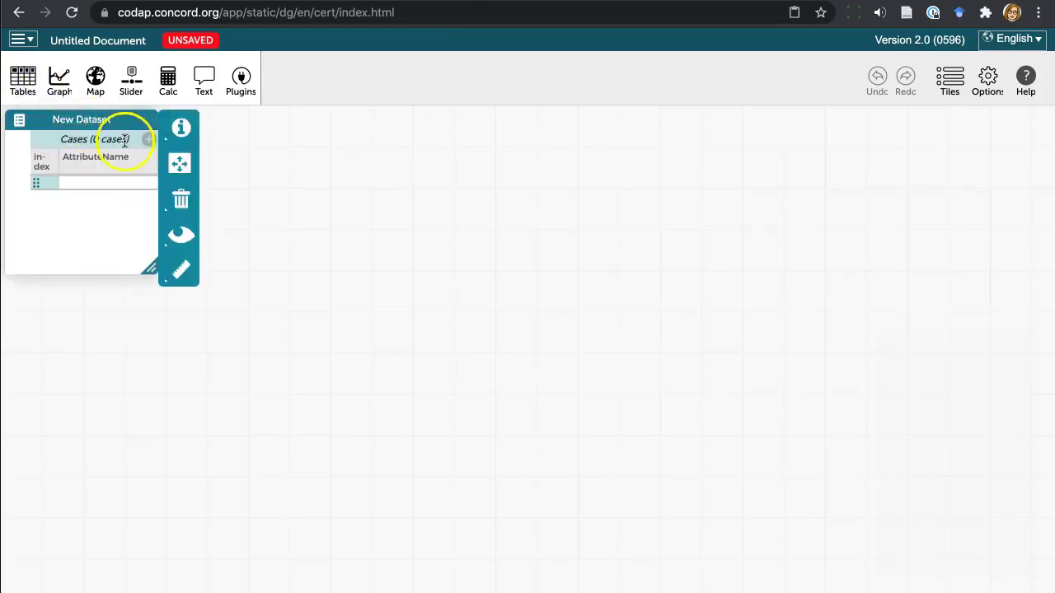
Replace the empty dataset with the 137 clipboard cases and enlarge the table.
left_click(182, 267)
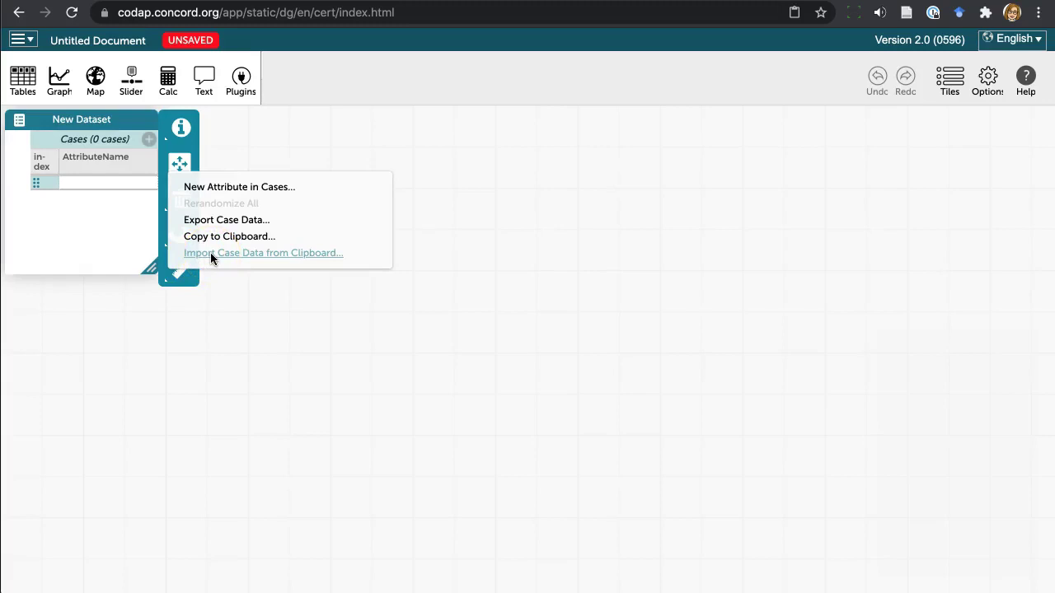
left_click(210, 253)
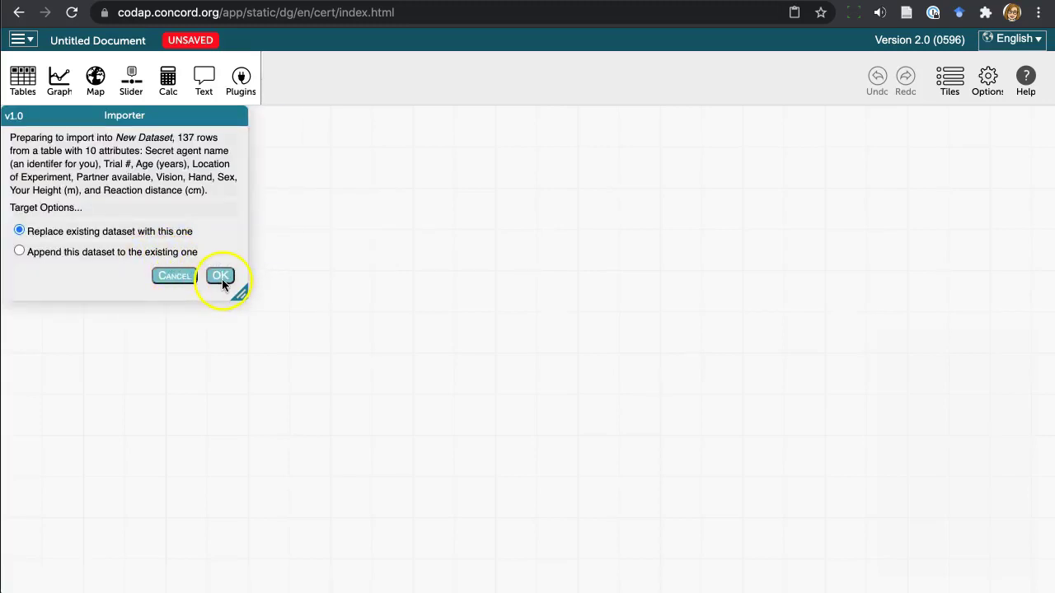
left_click(222, 279)
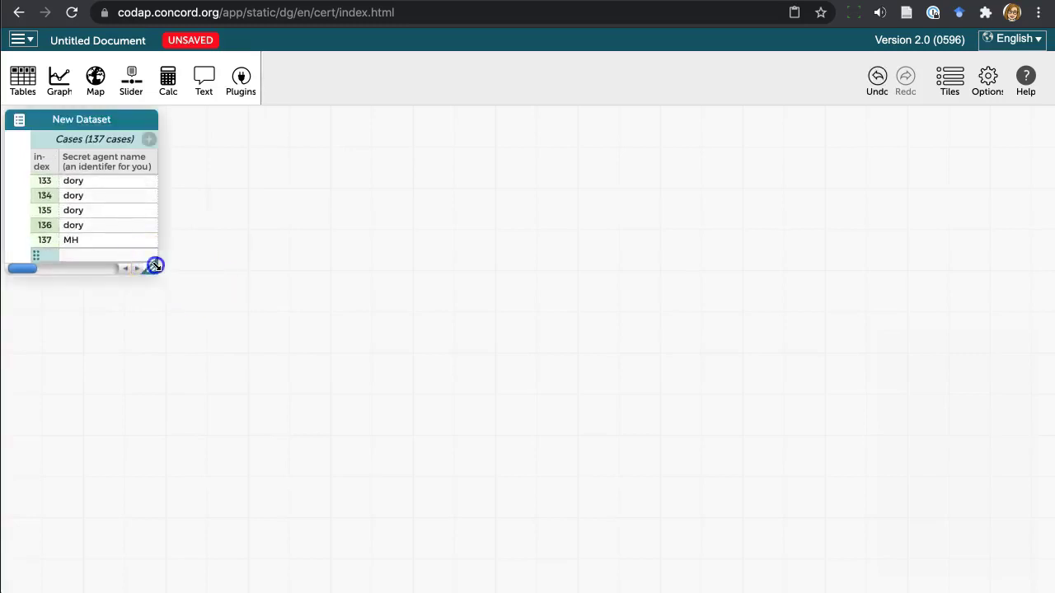
left_click_drag(155, 265, 495, 451)
left_click(609, 156)
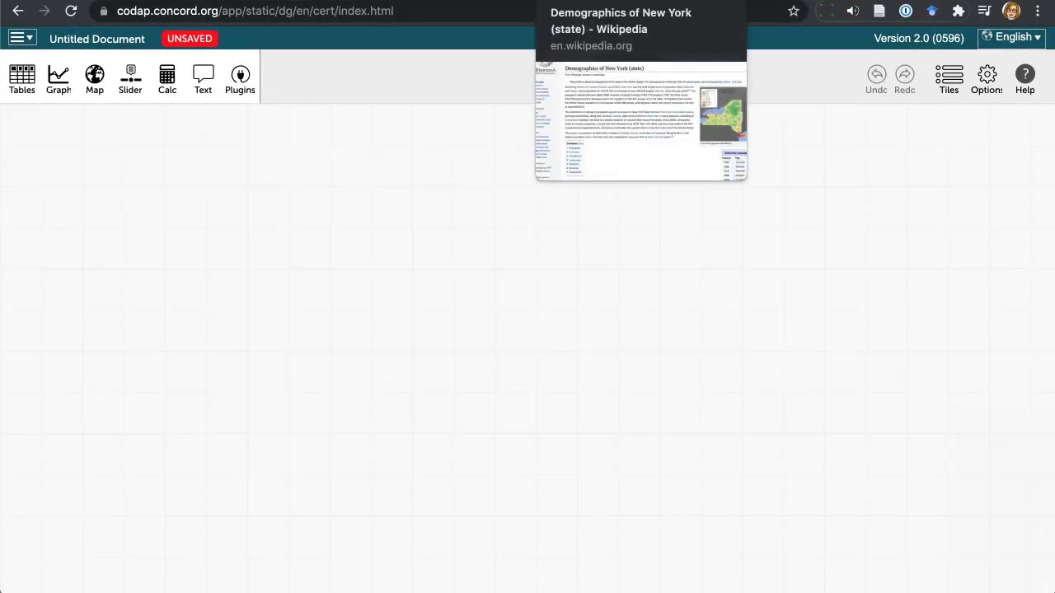
Drag Wikipedia's New York Historical population table into CODAP as a 24-case table and enlarge it.
left_click(635, 2)
scroll(966, 329, "down", 3)
scroll(956, 272, "down", 2)
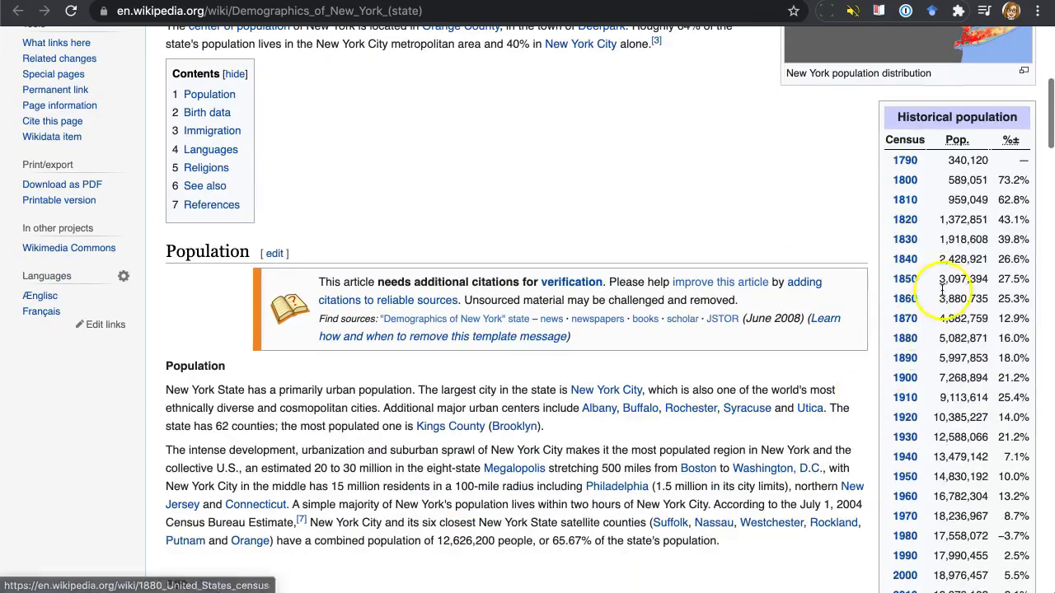
scroll(1001, 321, "down", 2)
scroll(960, 237, "down", 1)
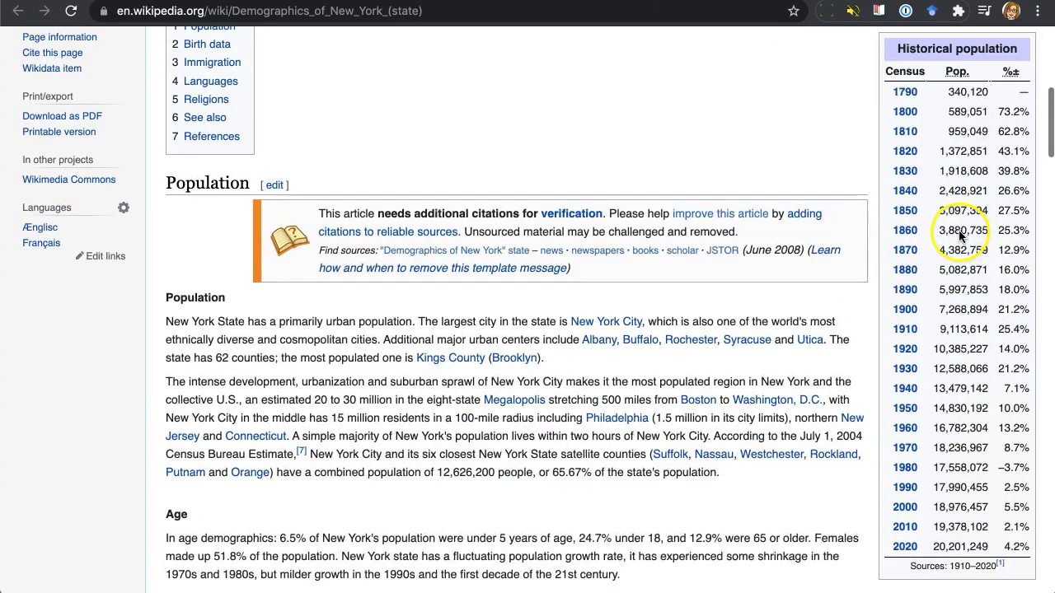
mouse_move(885, 72)
left_mouse_down()
mouse_move(1030, 376)
mouse_move(463, 11)
mouse_move(490, 207)
left_mouse_up()
scroll(988, 281, "down", 2)
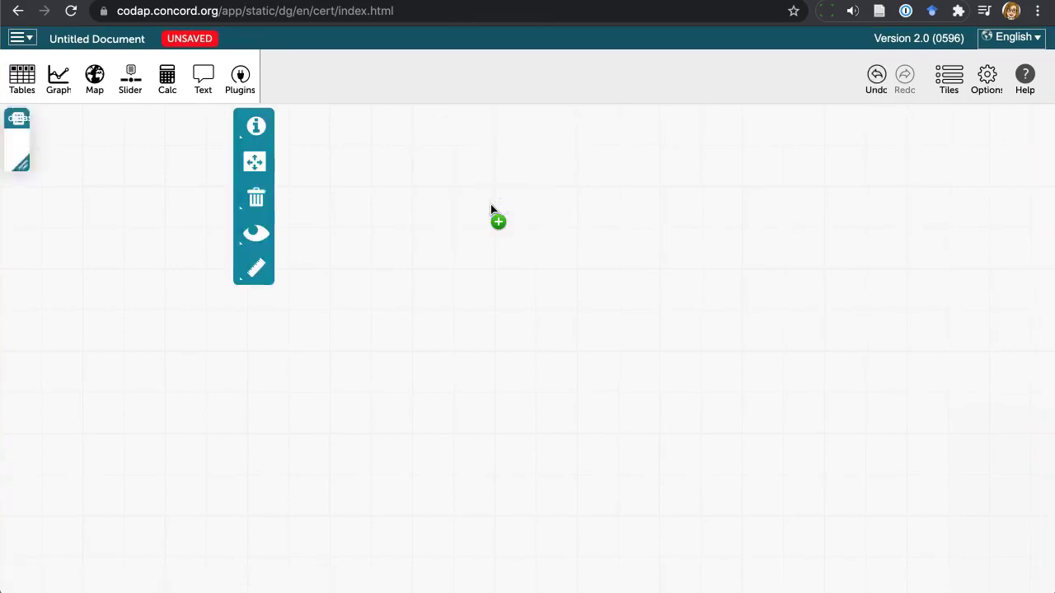
left_click_drag(229, 267, 400, 419)
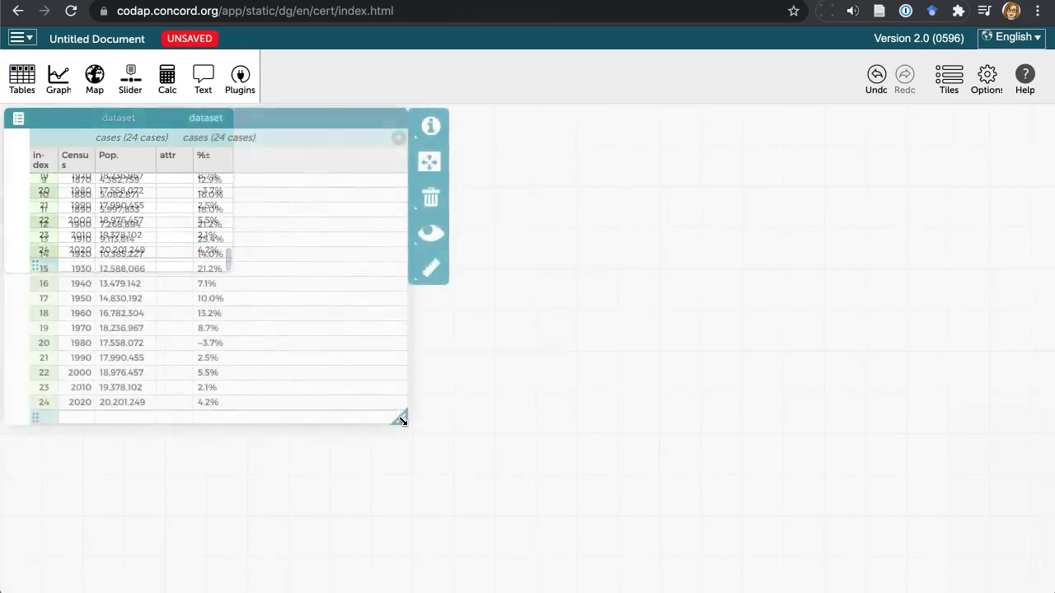
left_click(429, 276)
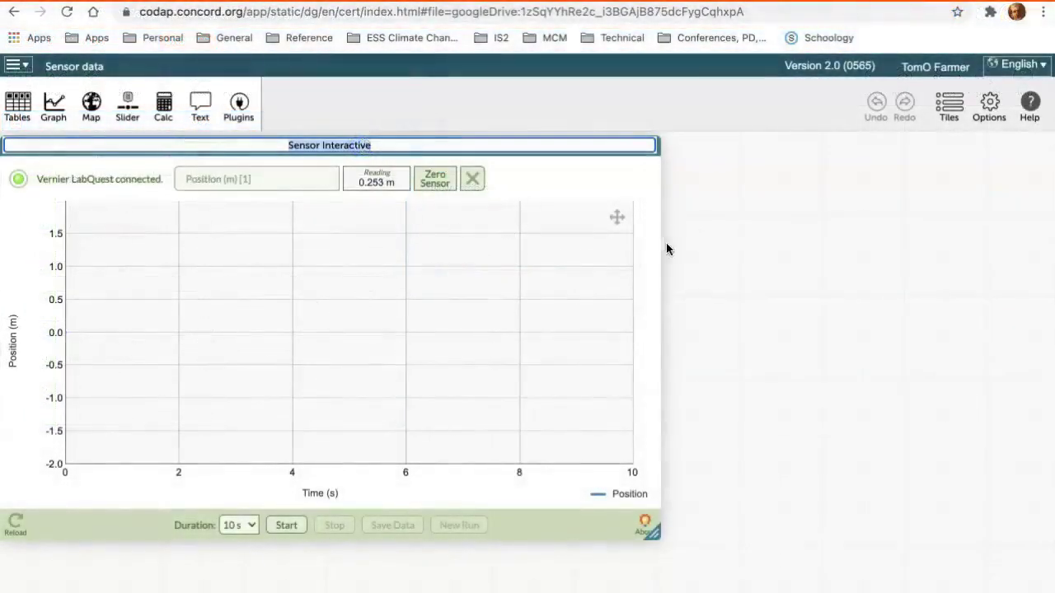
Record a sensor position run and save it as run 3 with 83 measurements, enlarging the table.
left_click(695, 262)
left_click(287, 526)
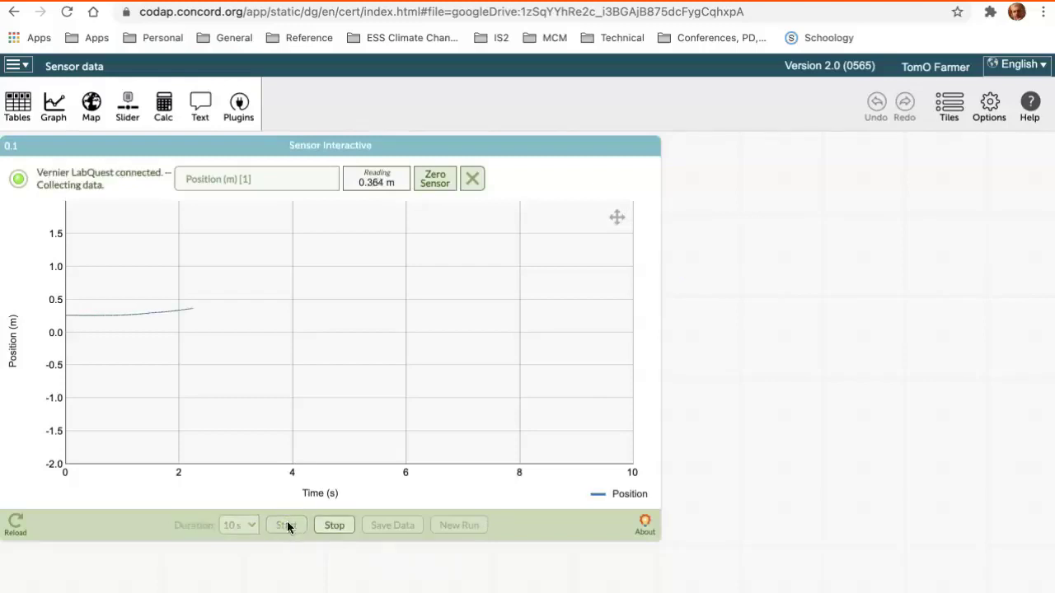
left_click(319, 527)
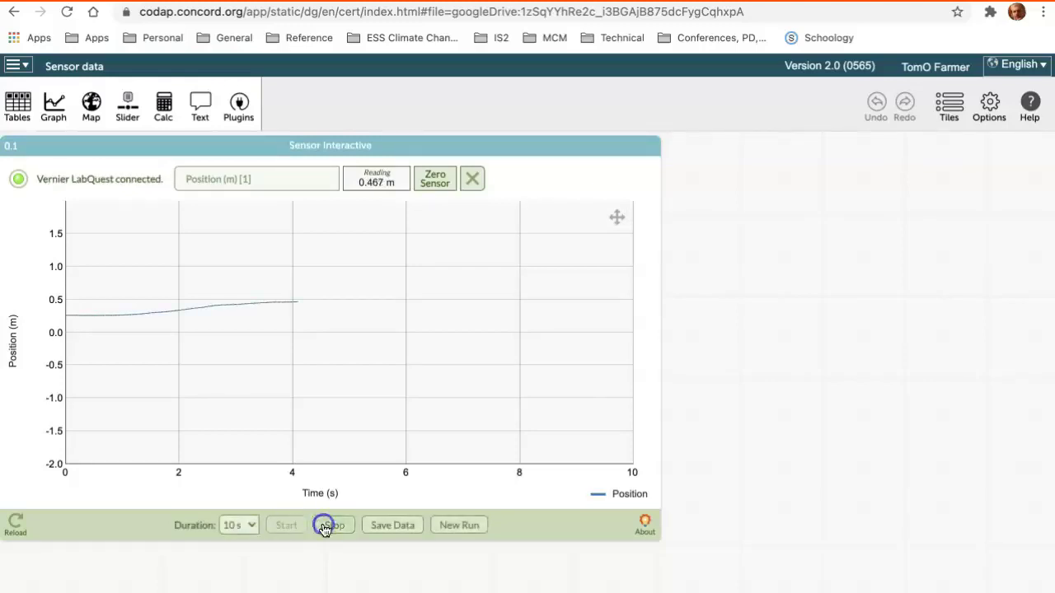
left_click(389, 524)
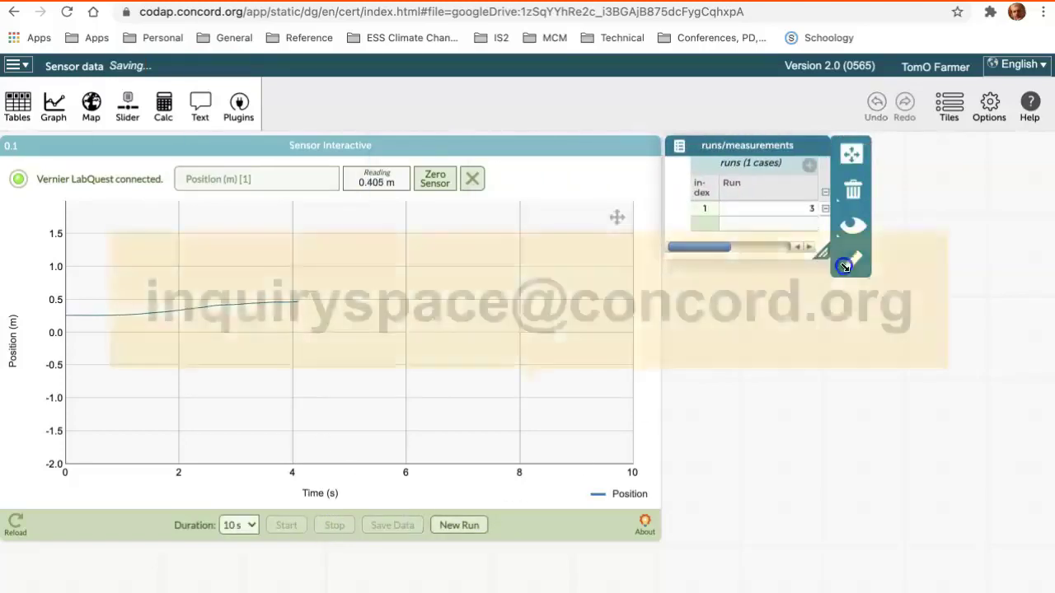
left_click_drag(816, 256, 979, 497)
scroll(944, 318, "up", 15)
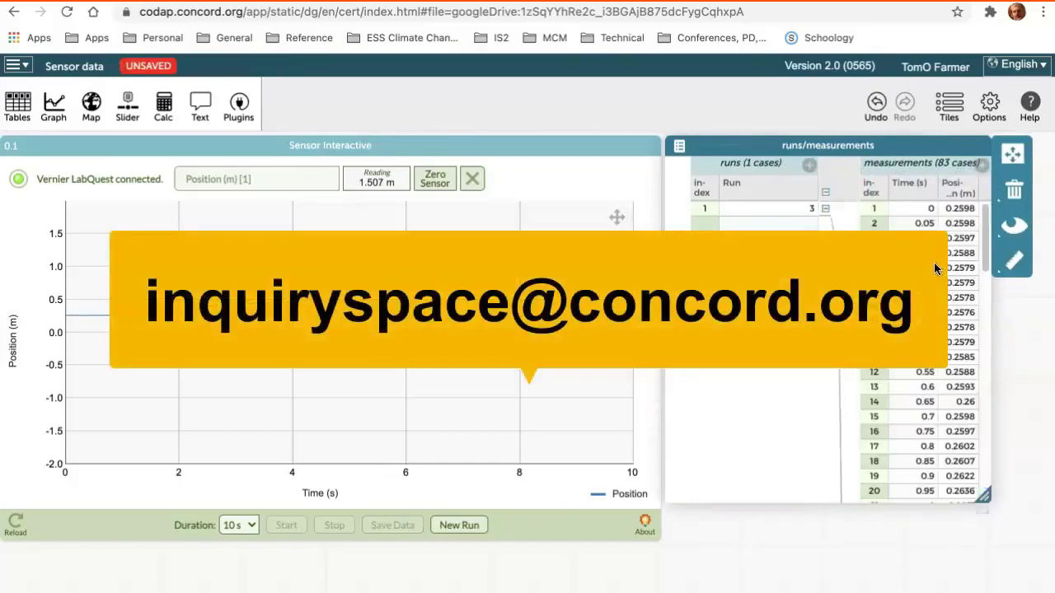